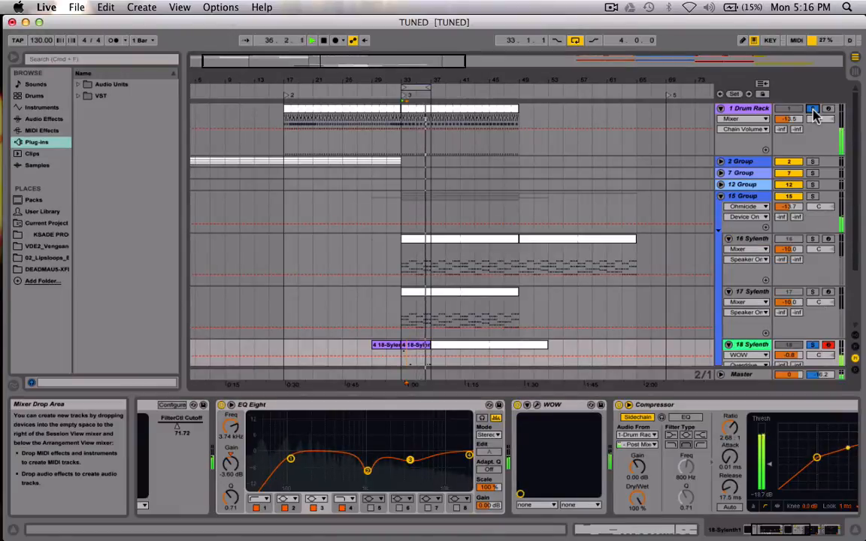
Step: Stop playback, solo only the 18 Sylenth track, and open its MIDI clip at bar 33 for note editing
{"action": "key", "text": "space"}
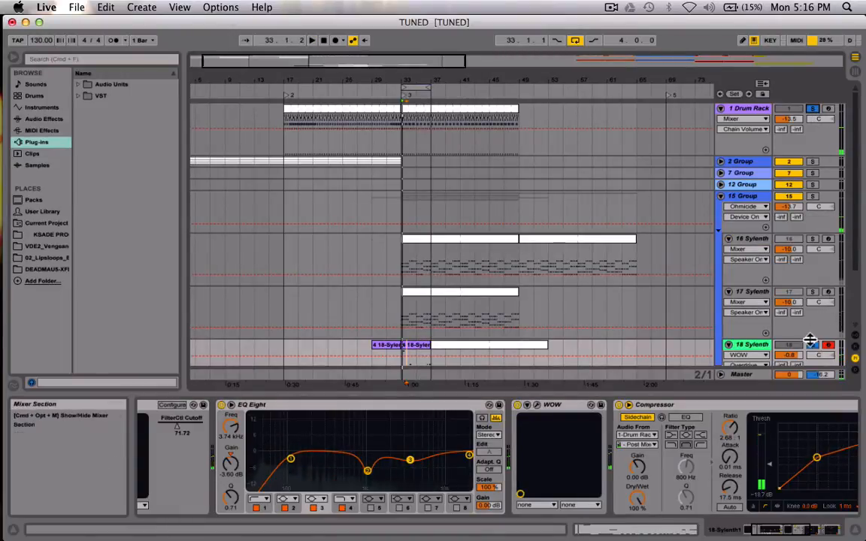
{"action": "left_click", "coordinate": [812, 345]}
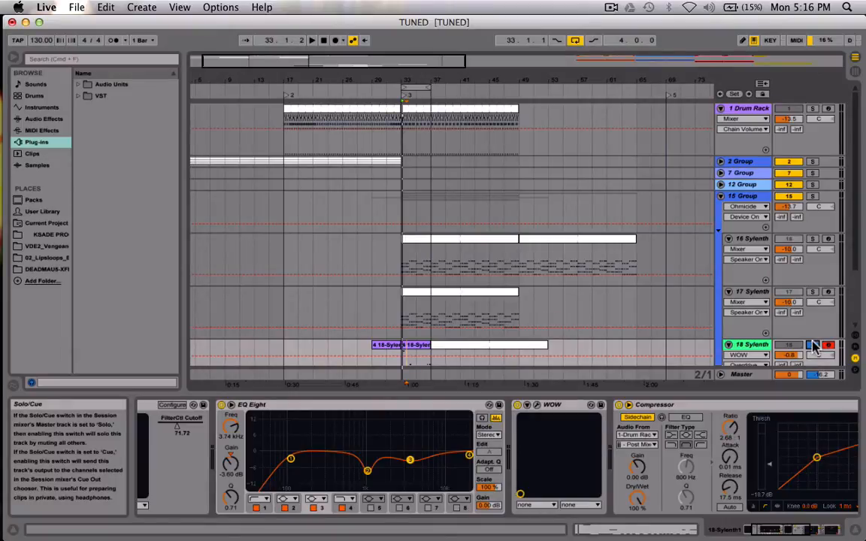
{"action": "left_click", "coordinate": [421, 347]}
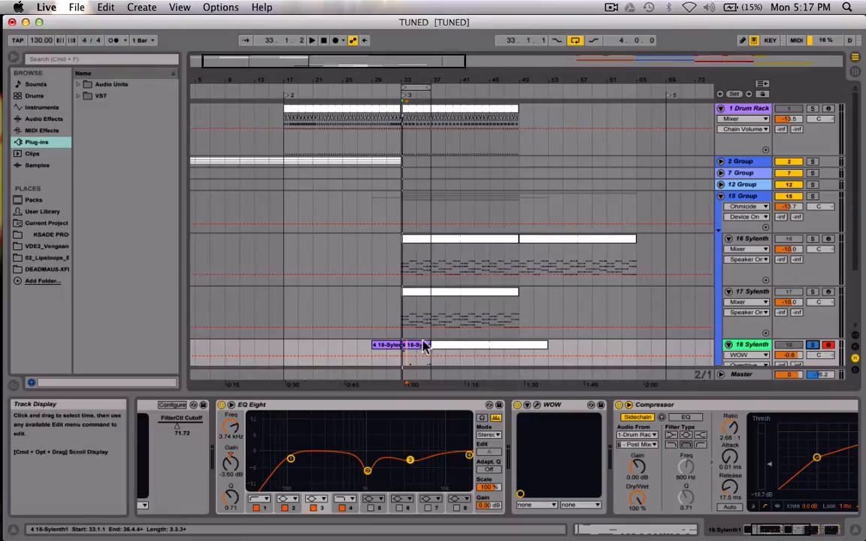
{"action": "double_click", "coordinate": [421, 351]}
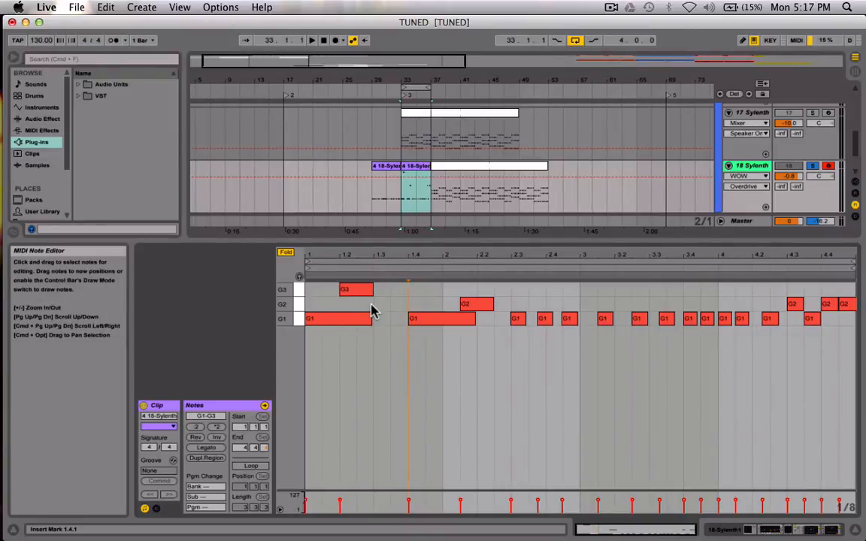
Step: Play back the opened bass clip to audition its G1, G2 and G3 note pattern
{"action": "key", "text": "space"}
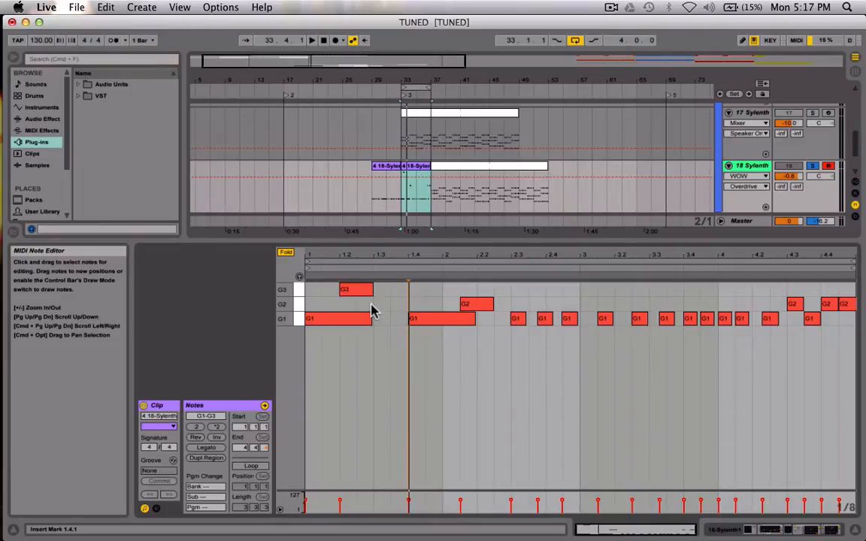
{"action": "key", "text": "space"}
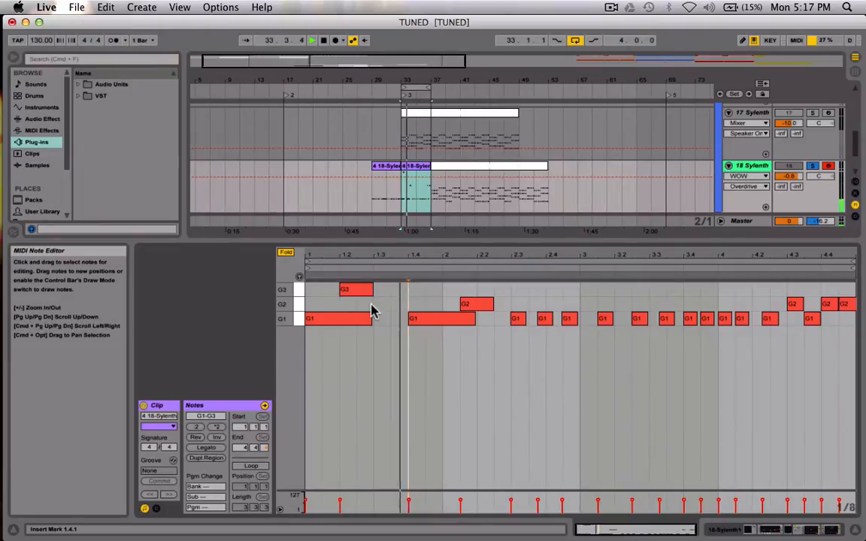
{"action": "key", "text": "space"}
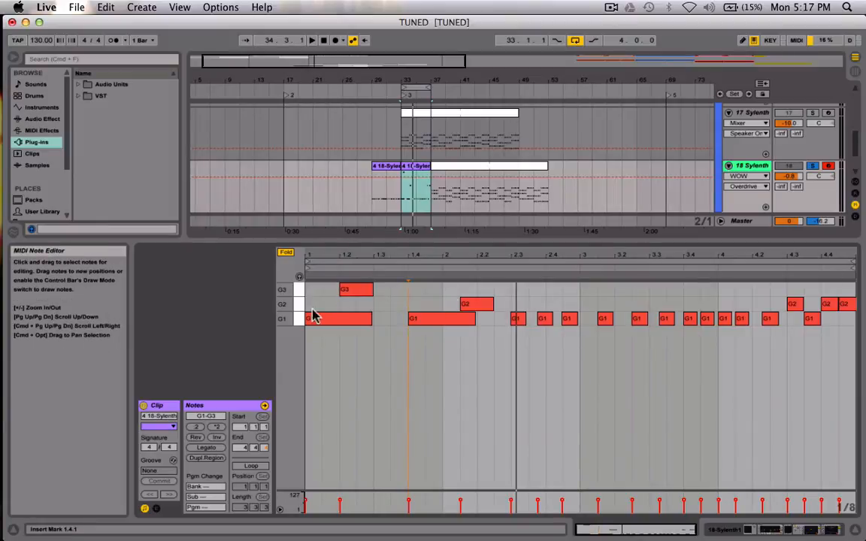
Step: Show the 18 Sylenth track's device chain and look through EQ Eight, WOW and the two Compressors
{"action": "key", "text": "shift+Tab"}
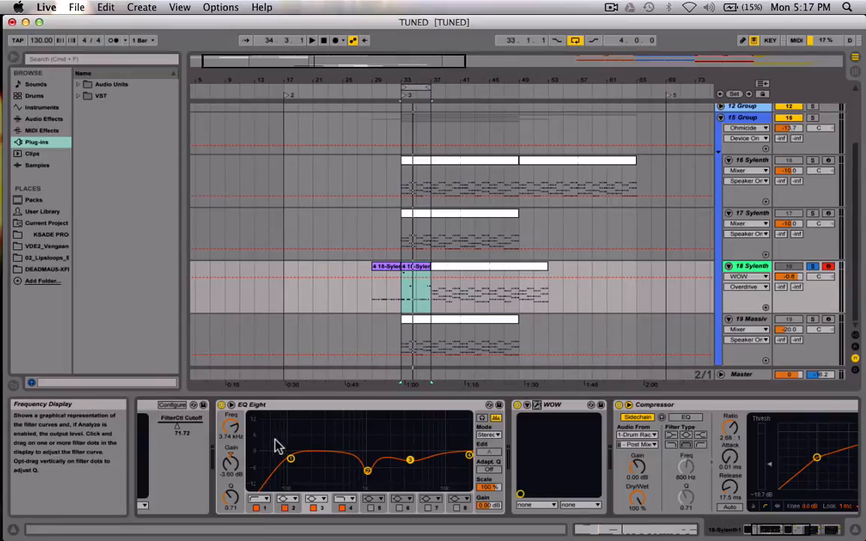
{"action": "scroll", "coordinate": [281, 442], "scroll_direction": "left", "scroll_amount": 3}
{"action": "scroll", "coordinate": [278, 443], "scroll_direction": "right", "scroll_amount": 10}
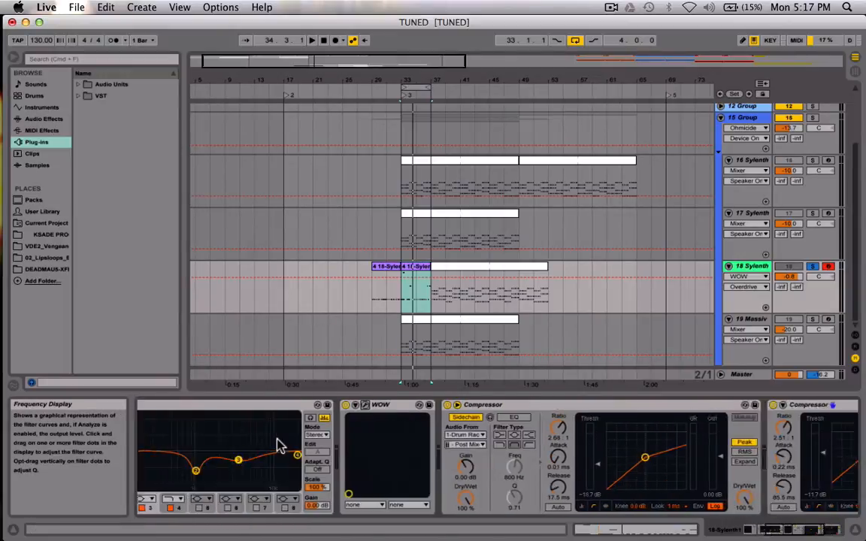
{"action": "scroll", "coordinate": [278, 445], "scroll_direction": "left", "scroll_amount": 8}
{"action": "scroll", "coordinate": [280, 444], "scroll_direction": "right", "scroll_amount": 6}
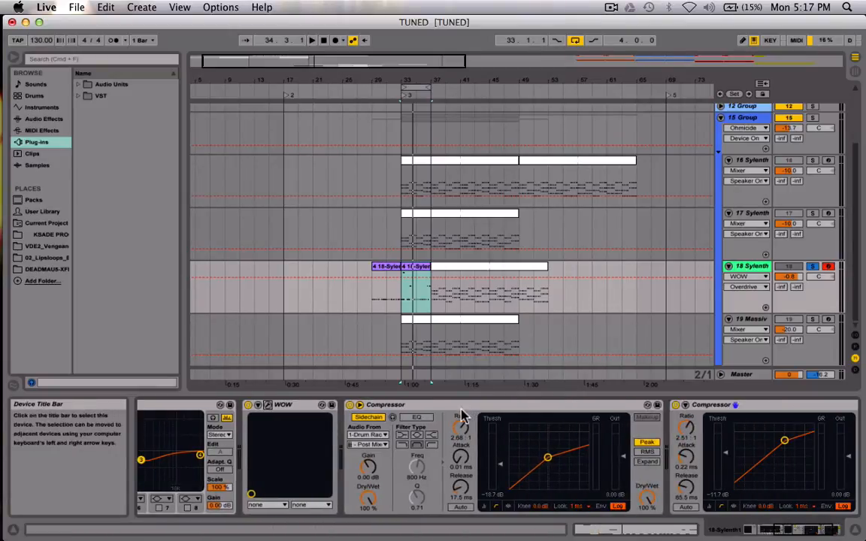
{"action": "scroll", "coordinate": [464, 413], "scroll_direction": "left", "scroll_amount": 7}
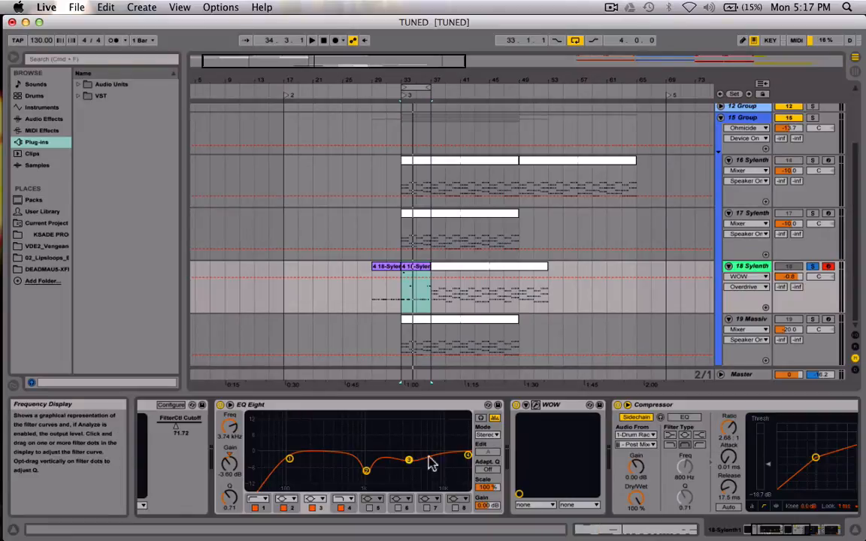
Step: Turn off the WOW device on the 18 Sylenth track and audition the bass without it
{"action": "left_click", "coordinate": [562, 408]}
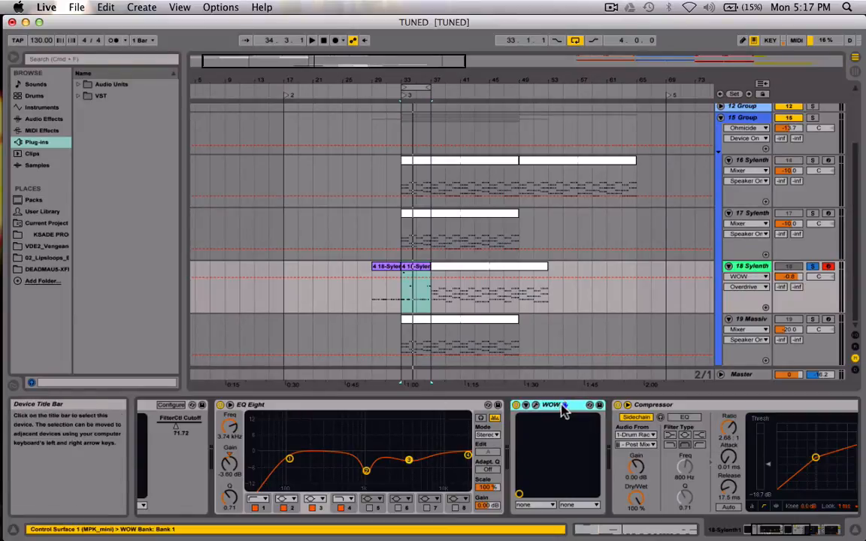
{"action": "left_click", "coordinate": [516, 406]}
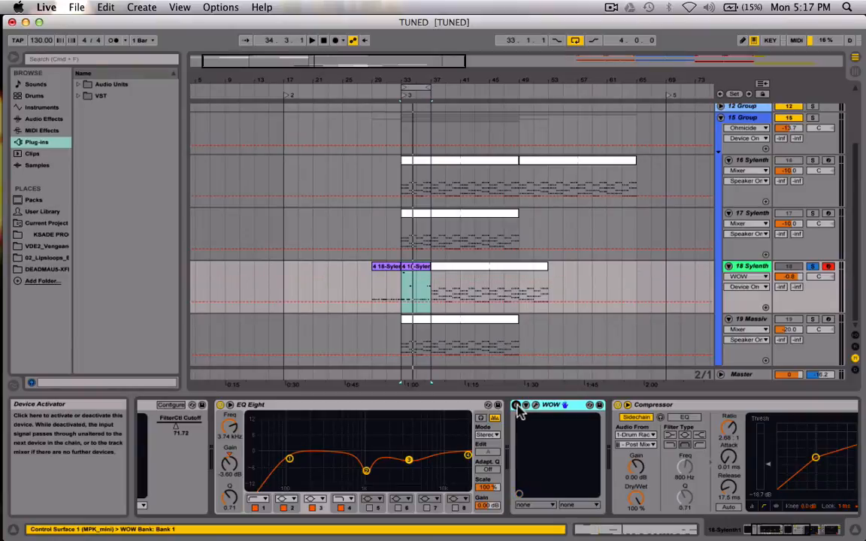
{"action": "key", "text": "space"}
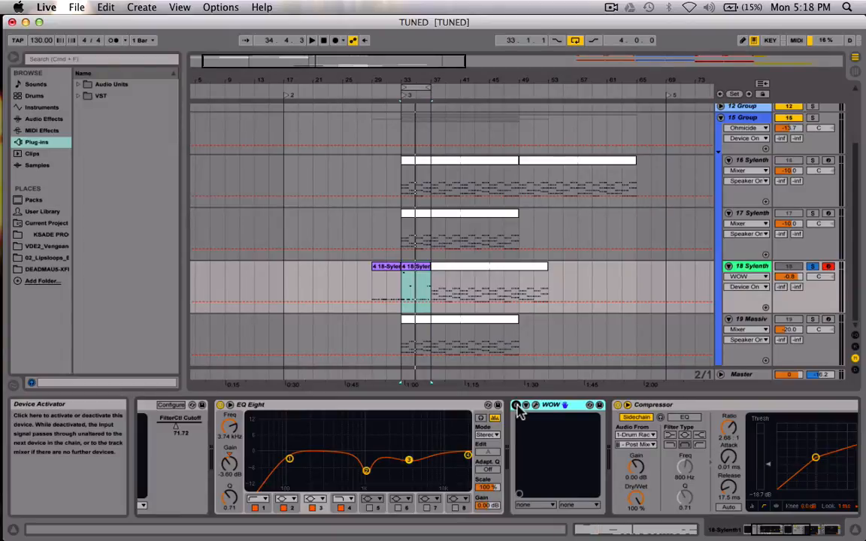
{"action": "scroll", "coordinate": [383, 456], "scroll_direction": "up", "scroll_amount": 2}
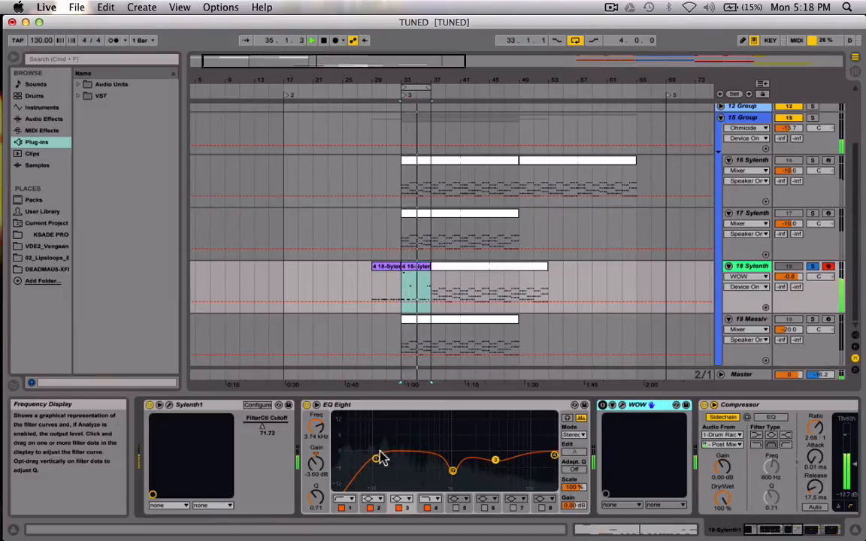
{"action": "key", "text": "space"}
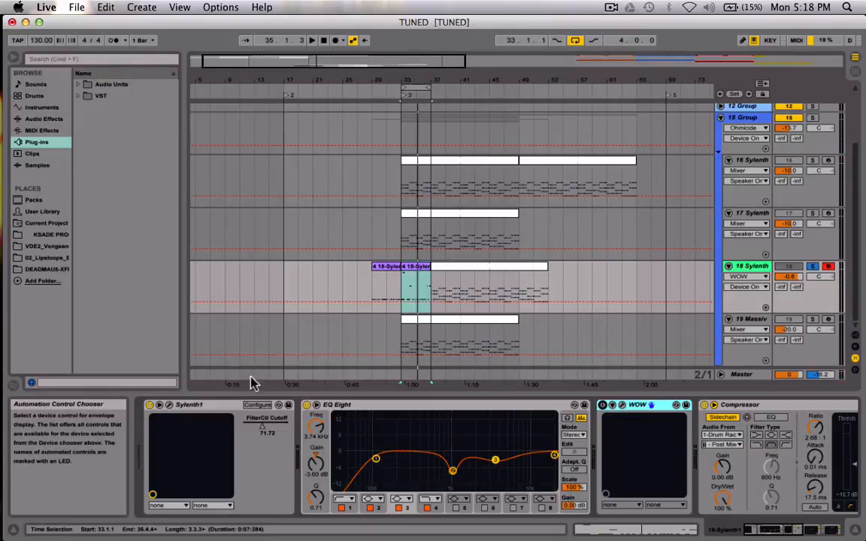
Step: Open the Sylenth1 plug-in window of the 18 Sylenth track and check its polyphony setting
{"action": "left_click", "coordinate": [168, 404]}
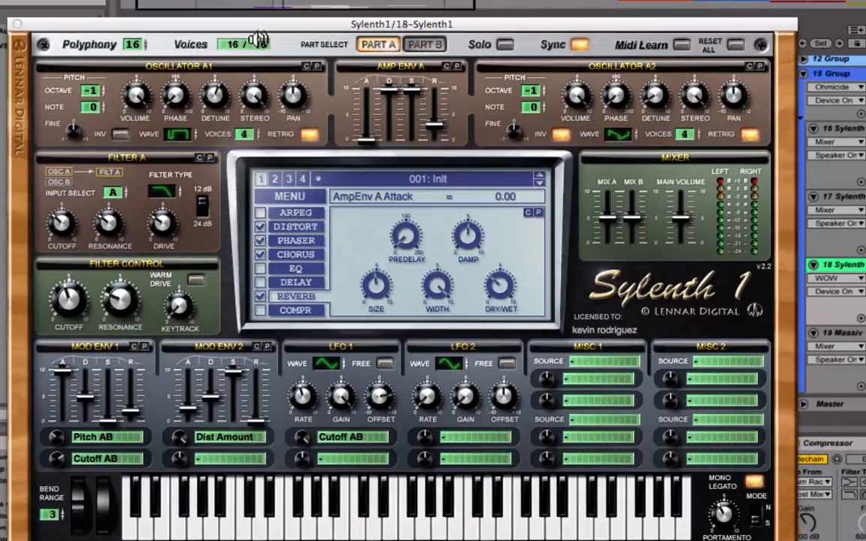
{"action": "left_click", "coordinate": [207, 29]}
{"action": "left_click", "coordinate": [285, 197]}
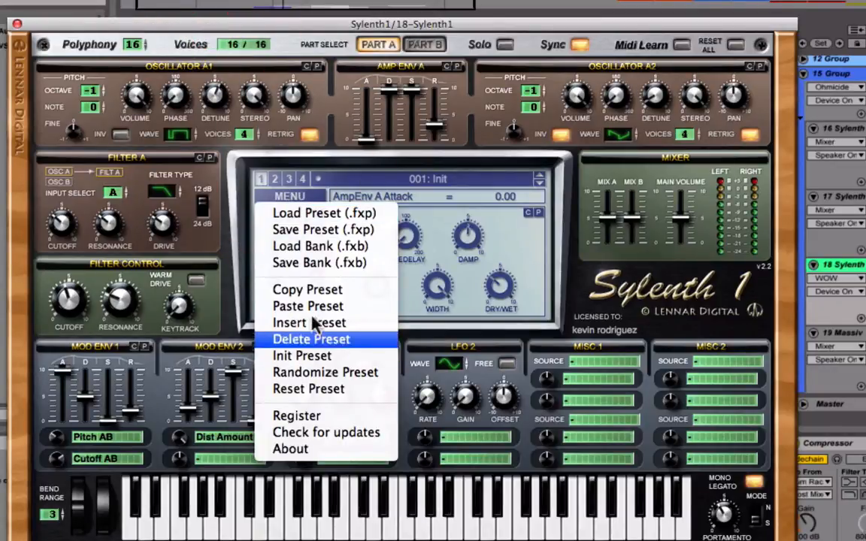
{"action": "left_click", "coordinate": [107, 47]}
{"action": "left_click", "coordinate": [131, 44]}
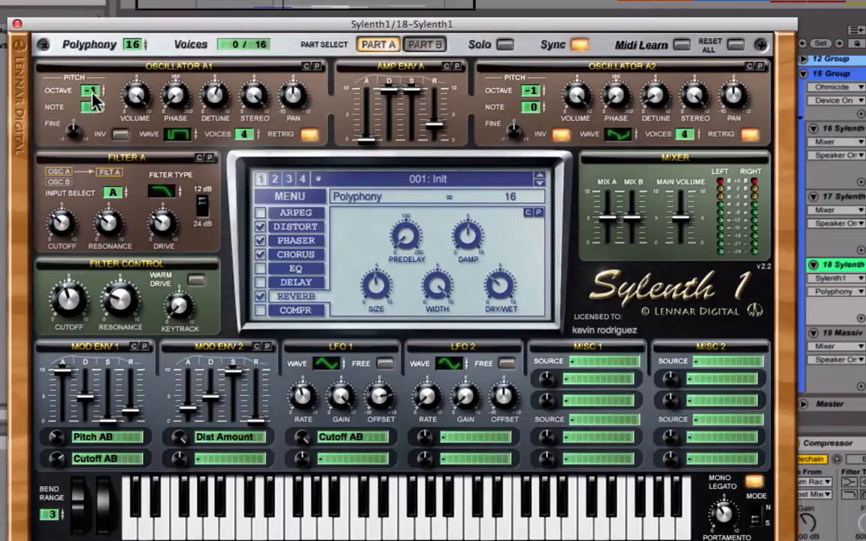
Step: Check the wave, voices and detune settings of Oscillator A1
{"action": "left_click", "coordinate": [188, 137]}
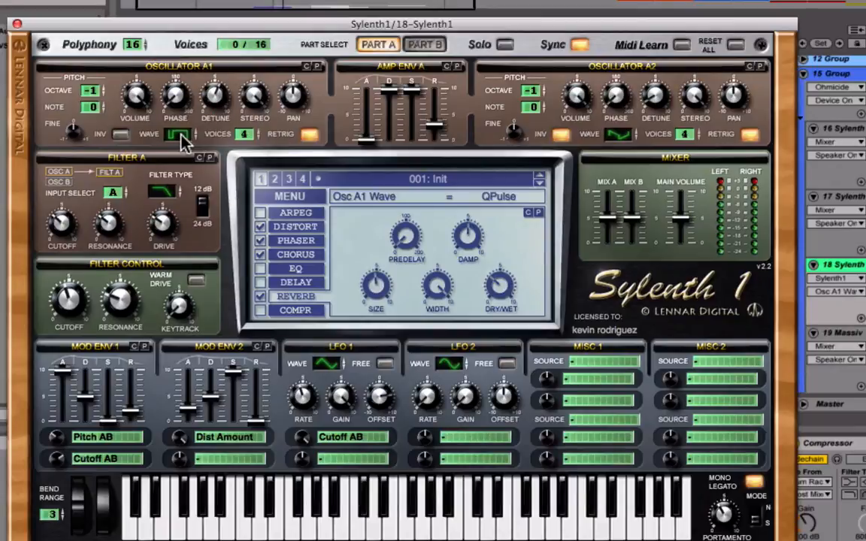
{"action": "left_click", "coordinate": [245, 136]}
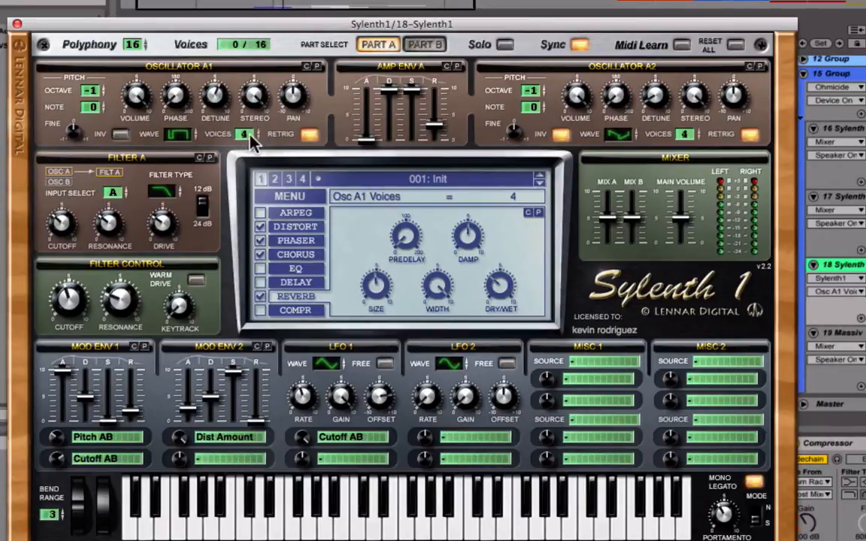
{"action": "left_click", "coordinate": [218, 91]}
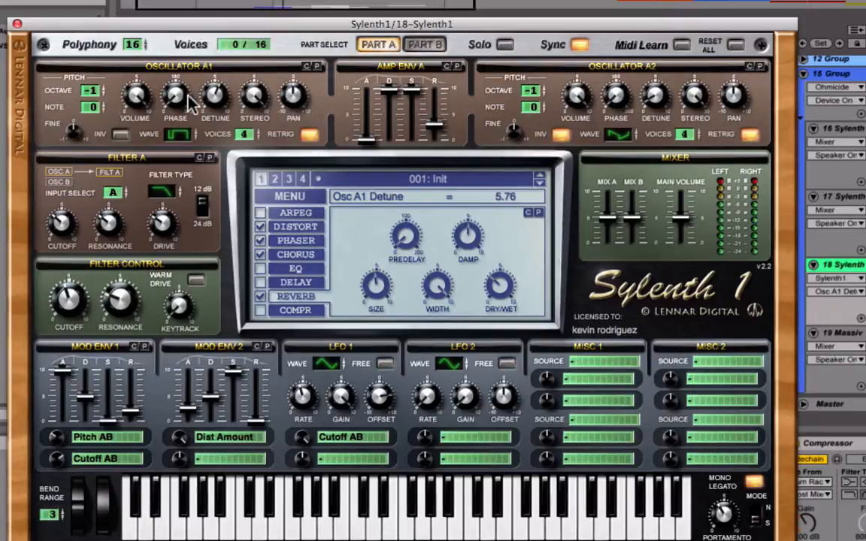
Step: Check the wave and detune settings of Oscillator A2
{"action": "left_click", "coordinate": [556, 94]}
{"action": "left_click", "coordinate": [621, 134]}
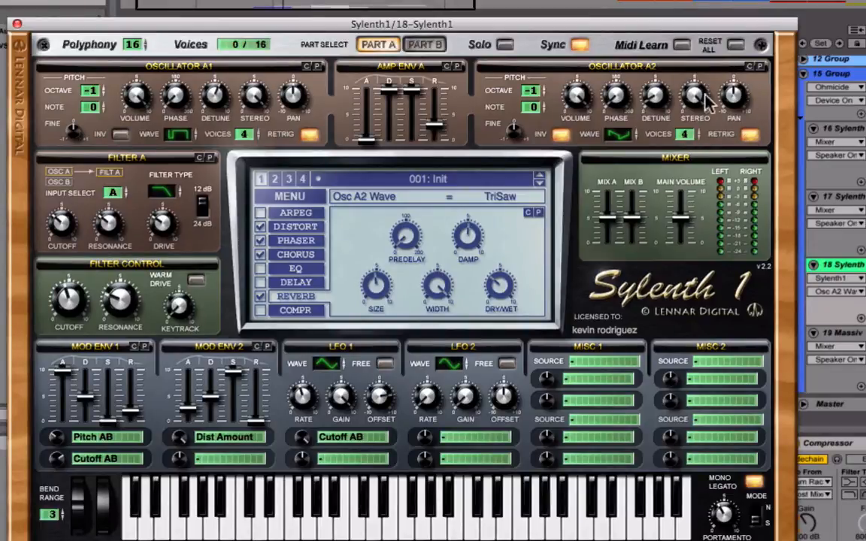
{"action": "left_click", "coordinate": [656, 95]}
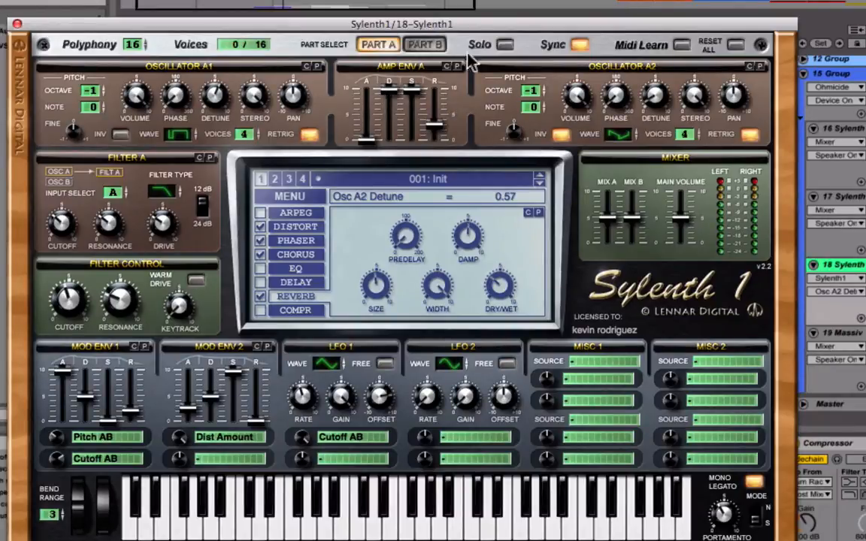
Step: Check the Amp Env A release and the cutoff, resonance, drive and type of Filter A
{"action": "left_click", "coordinate": [434, 130]}
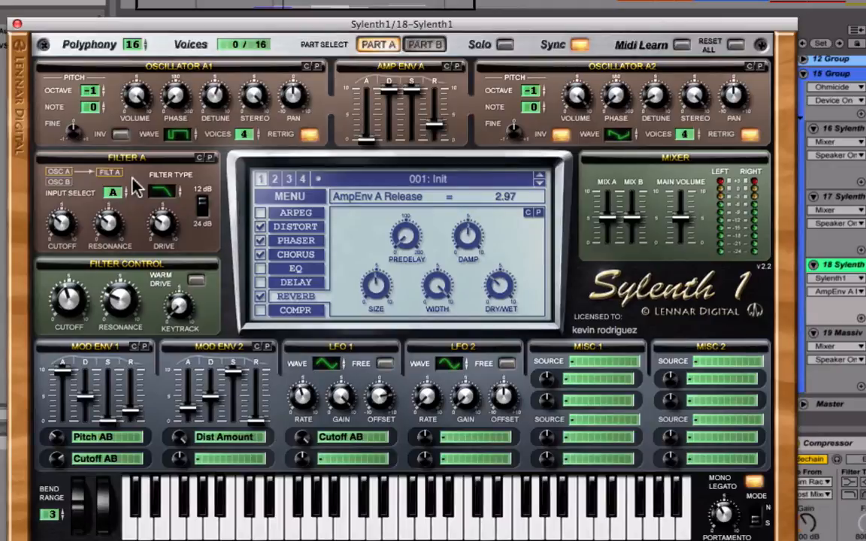
{"action": "left_click", "coordinate": [64, 223]}
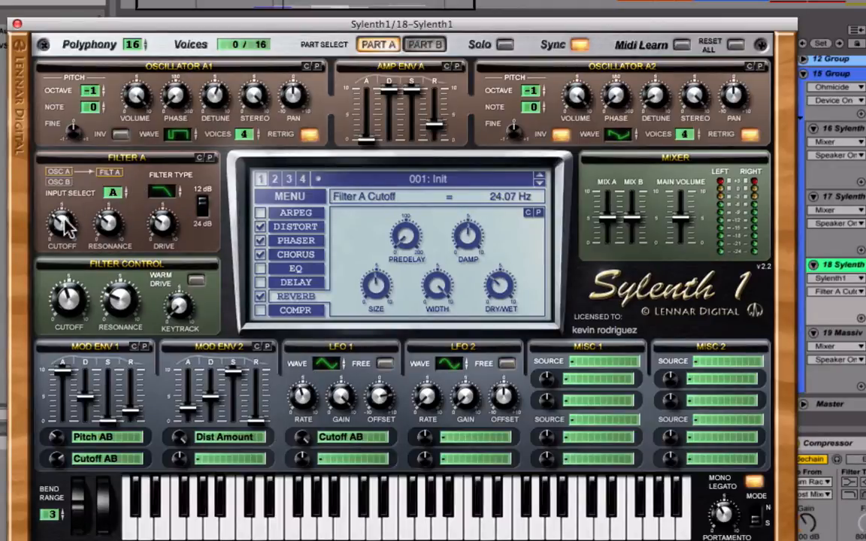
{"action": "left_click", "coordinate": [109, 223]}
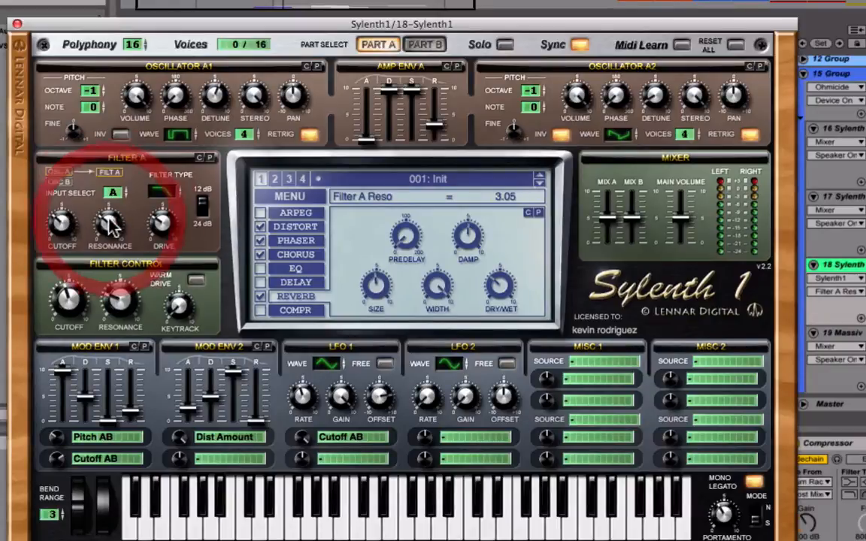
{"action": "left_click", "coordinate": [164, 222]}
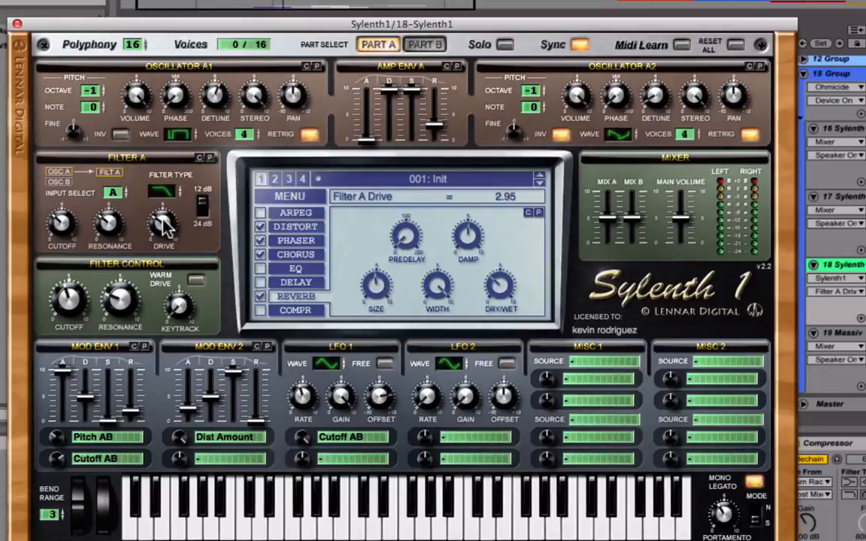
{"action": "left_click", "coordinate": [160, 191]}
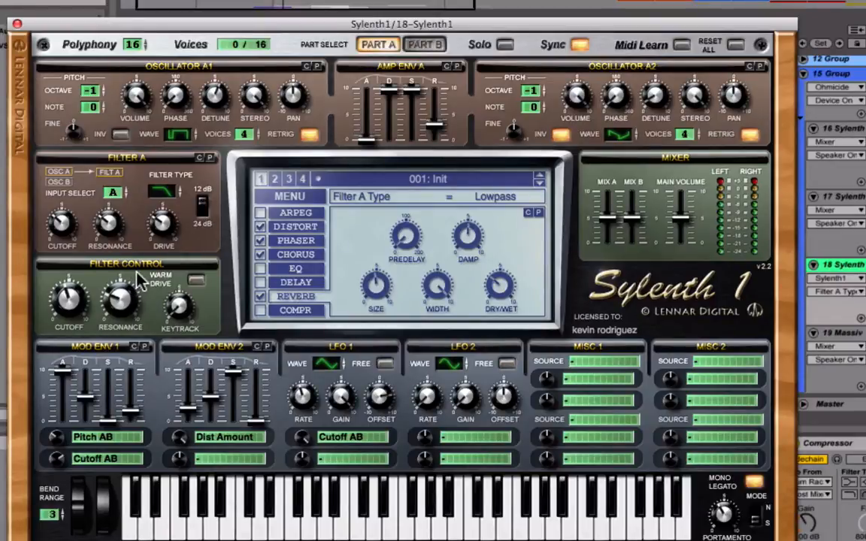
Step: Check the cutoff, resonance and keytrack values of the Filter Control section
{"action": "left_click", "coordinate": [69, 299]}
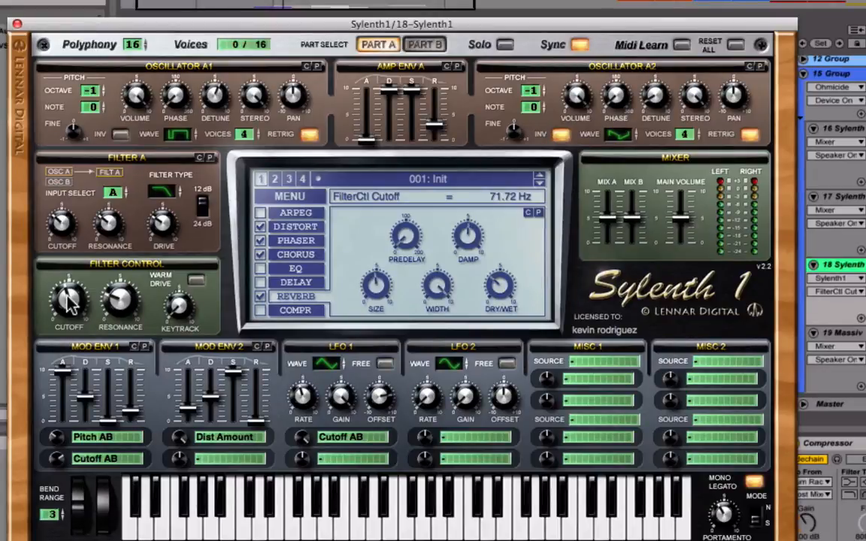
{"action": "left_click", "coordinate": [120, 299]}
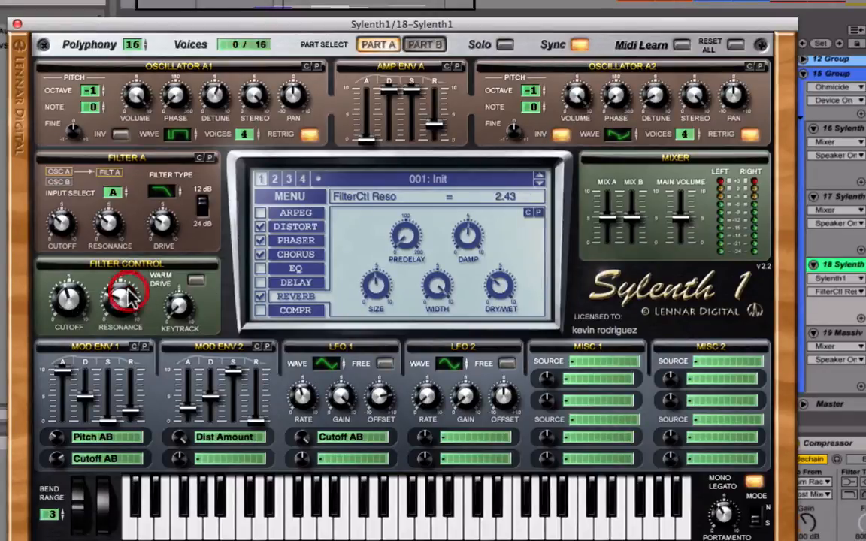
{"action": "left_click", "coordinate": [178, 303]}
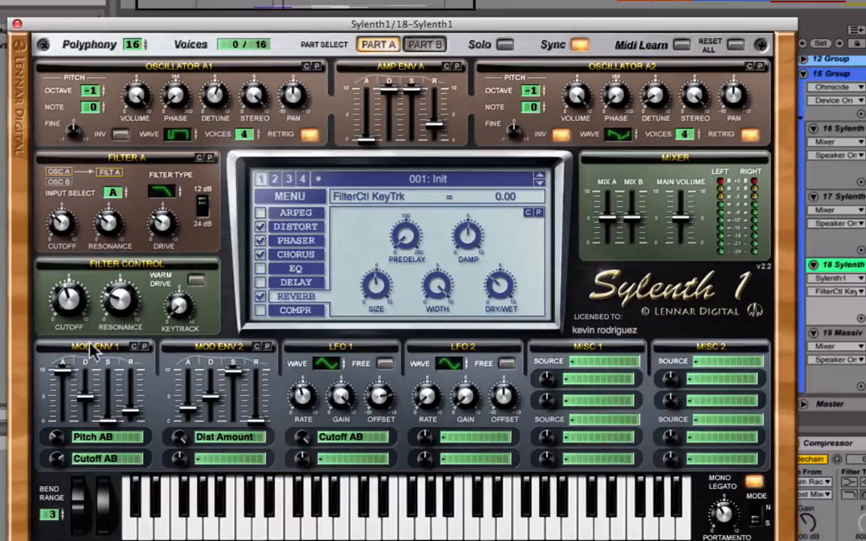
Step: Switch to Part B and check the invert, wave, voices and volume settings of Oscillator B1
{"action": "left_click", "coordinate": [425, 44]}
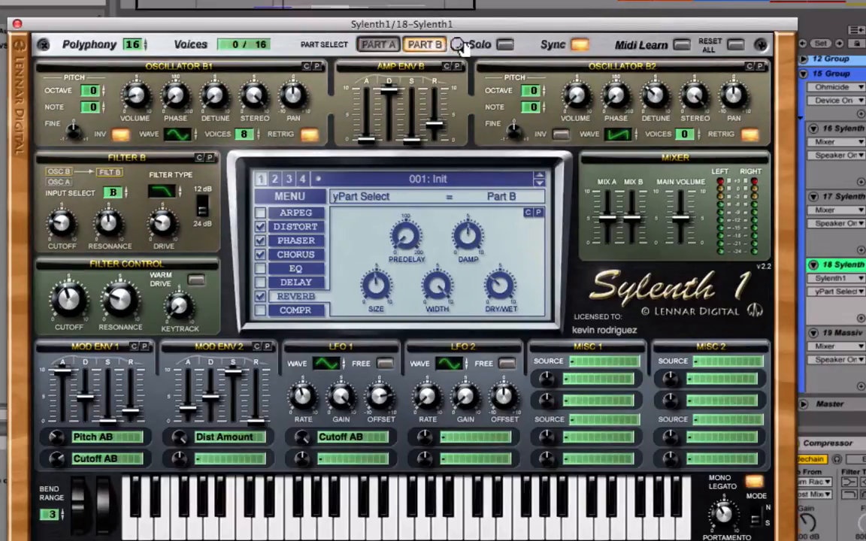
{"action": "left_click", "coordinate": [428, 44]}
{"action": "left_click", "coordinate": [437, 45]}
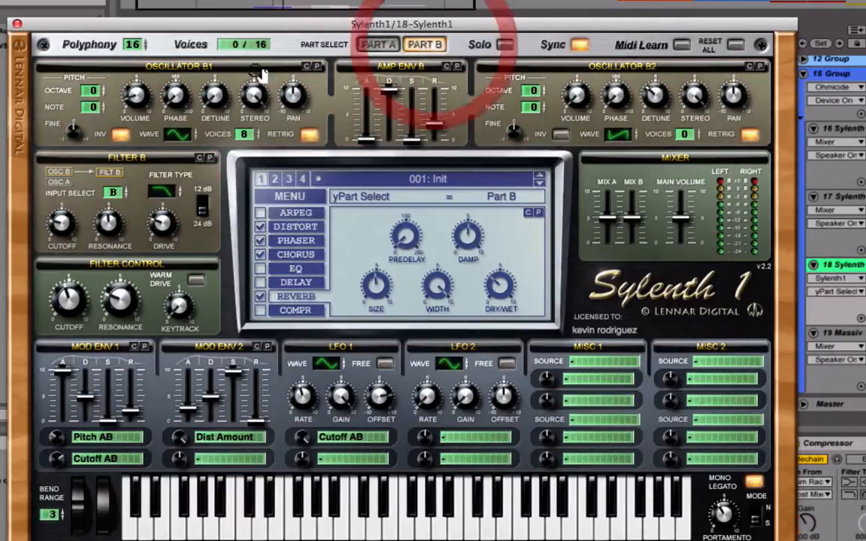
{"action": "left_click", "coordinate": [121, 136]}
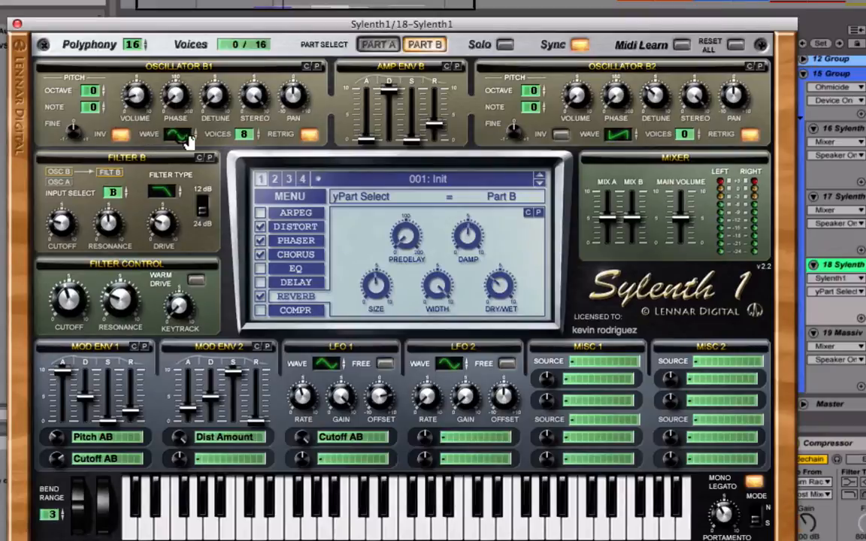
{"action": "left_click", "coordinate": [244, 136]}
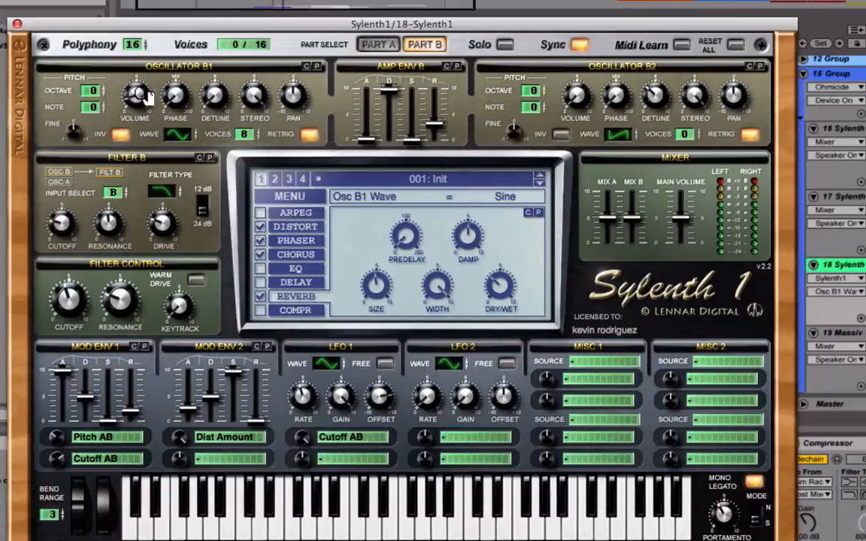
{"action": "left_click", "coordinate": [139, 95]}
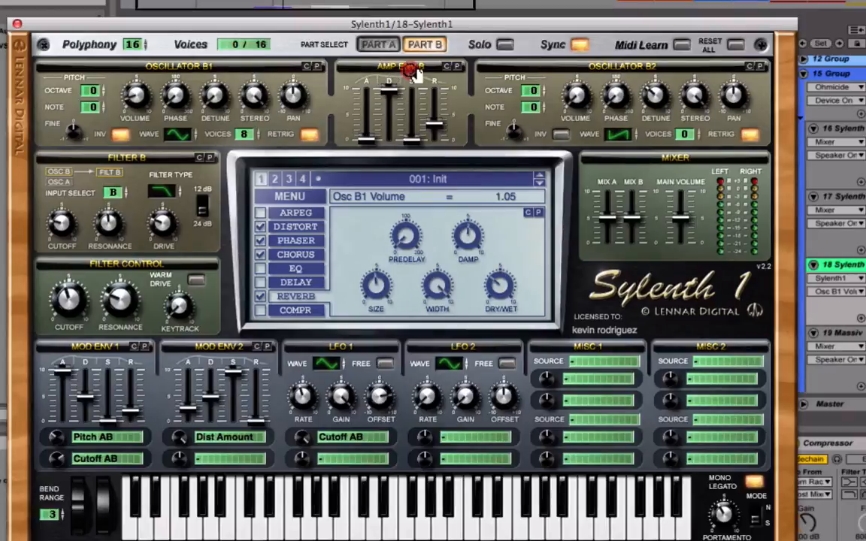
Step: Check the attack, decay, sustain and release values of Amp Env B
{"action": "left_click", "coordinate": [366, 143]}
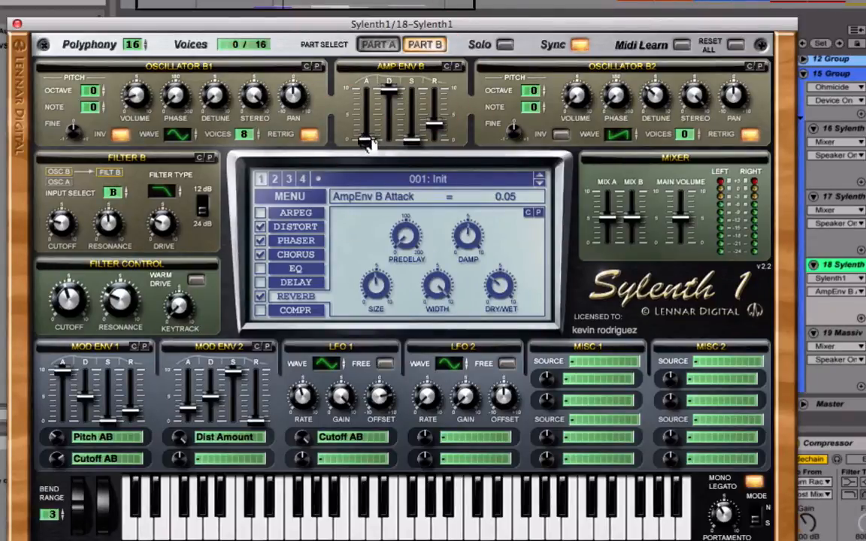
{"action": "left_click", "coordinate": [402, 97]}
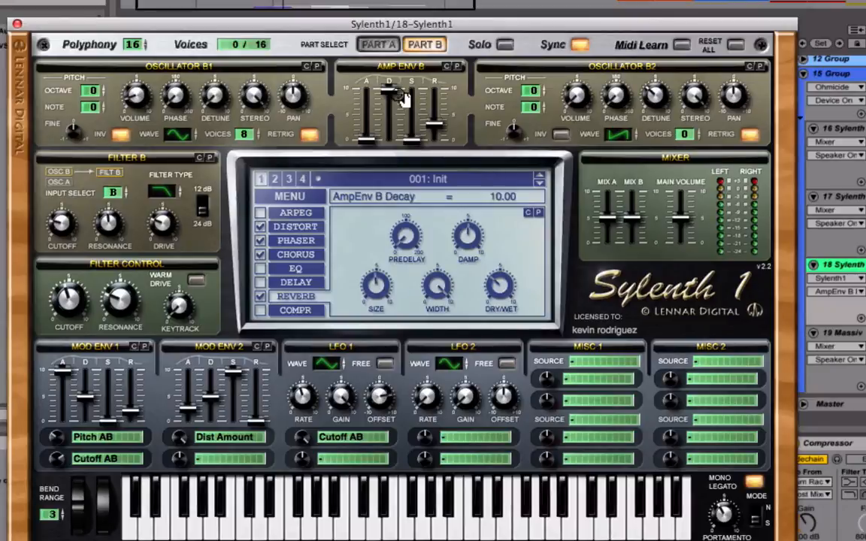
{"action": "left_click", "coordinate": [419, 136]}
{"action": "left_click", "coordinate": [410, 136]}
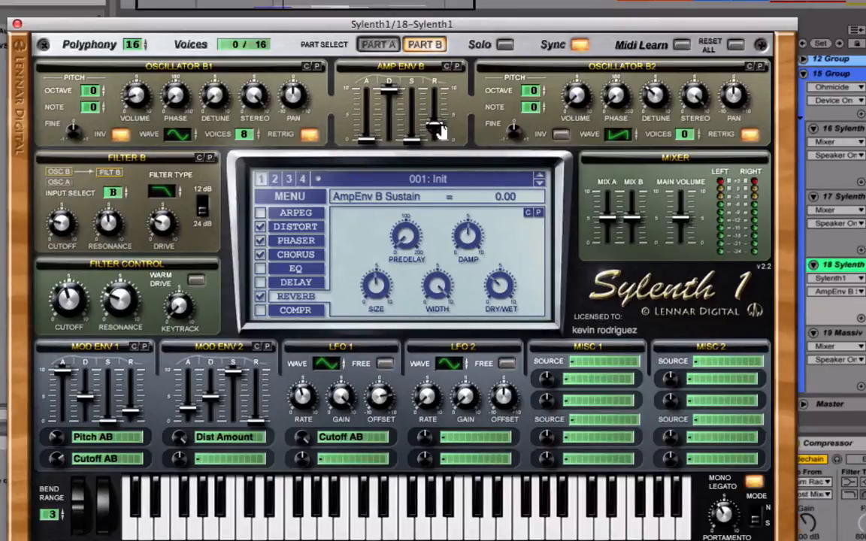
{"action": "left_click", "coordinate": [437, 126]}
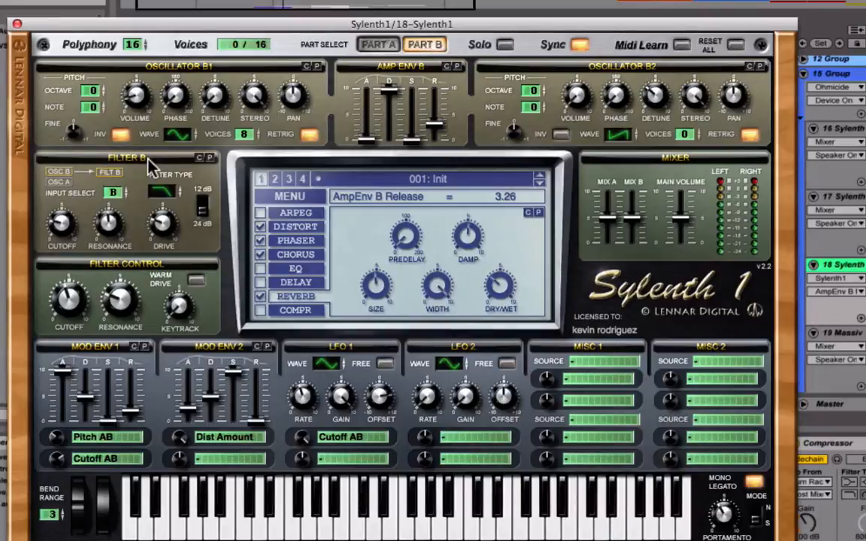
Step: Check the type, drive, resonance and cutoff values of Filter B
{"action": "left_click", "coordinate": [156, 191]}
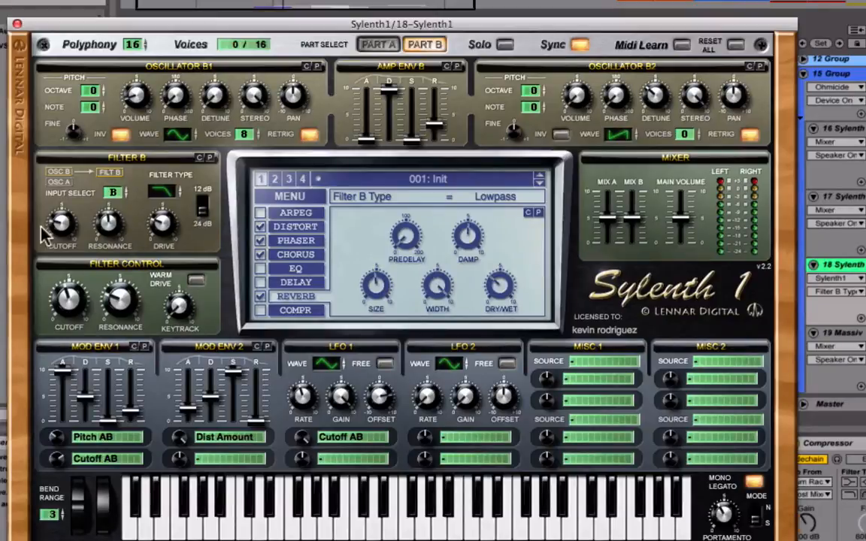
{"action": "left_click", "coordinate": [155, 223]}
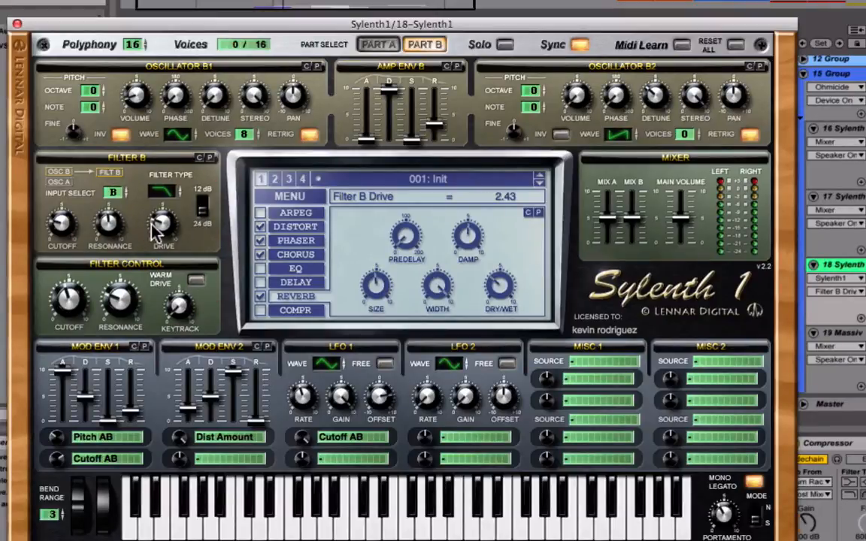
{"action": "left_click", "coordinate": [109, 224]}
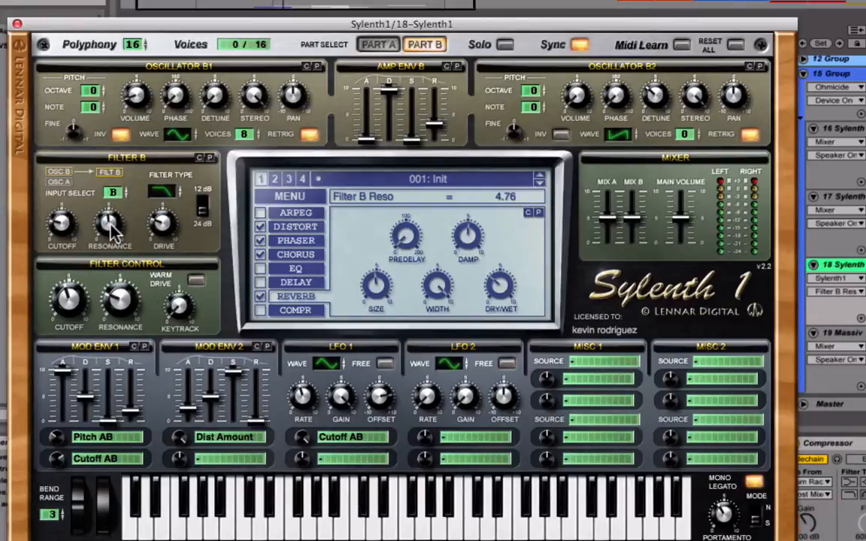
{"action": "left_click", "coordinate": [63, 224]}
Step: Check both modulation destinations of Mod Env 1 and the amount applied to each, keeping the assignments as they are
{"action": "left_click", "coordinate": [112, 442]}
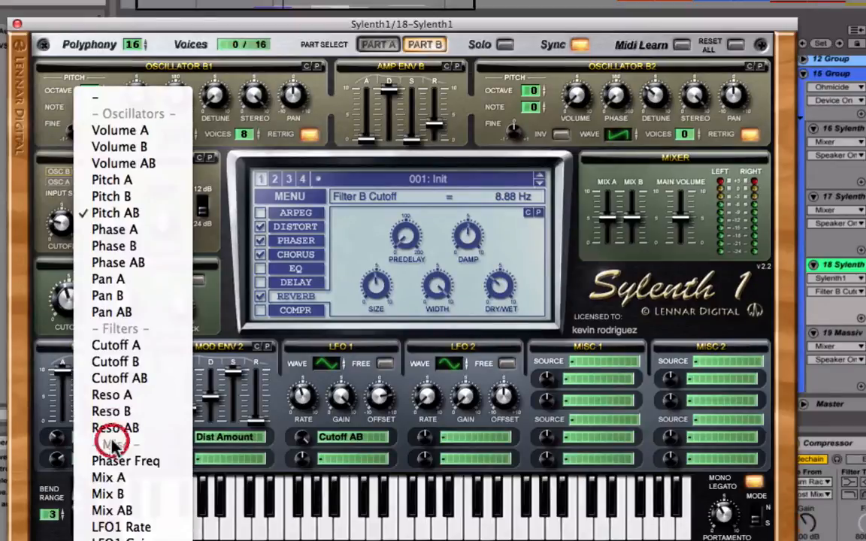
{"action": "left_click", "coordinate": [26, 393]}
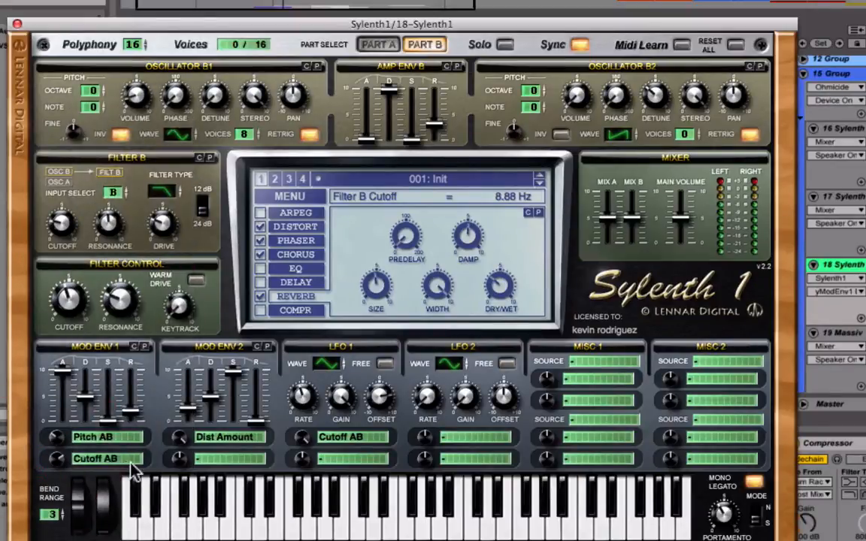
{"action": "left_click", "coordinate": [116, 458]}
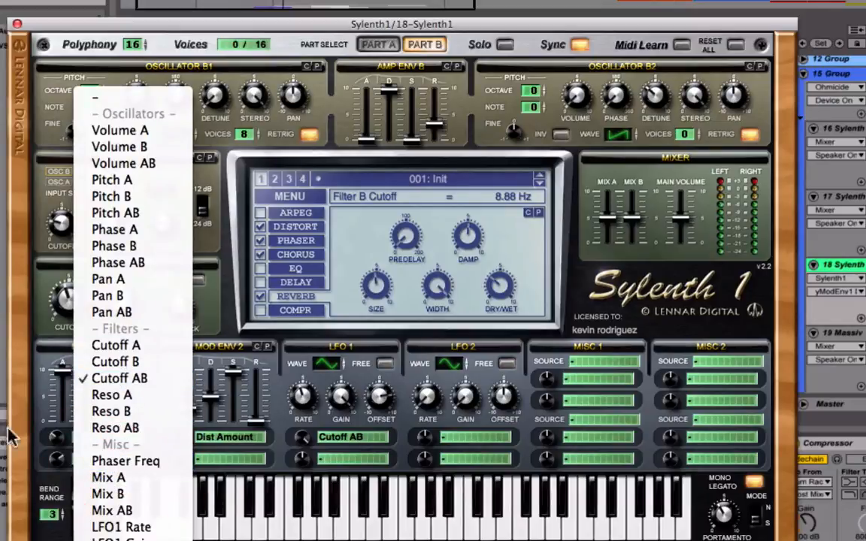
{"action": "left_click", "coordinate": [13, 398]}
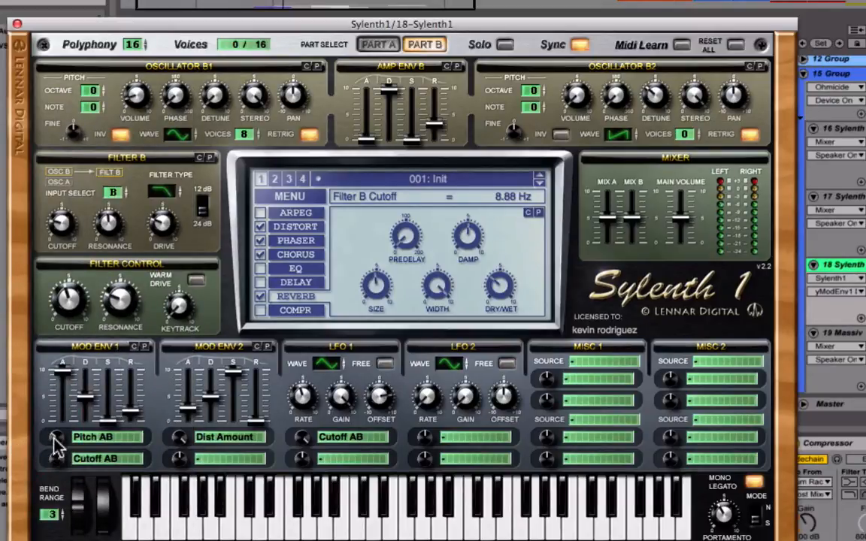
{"action": "left_click", "coordinate": [54, 438]}
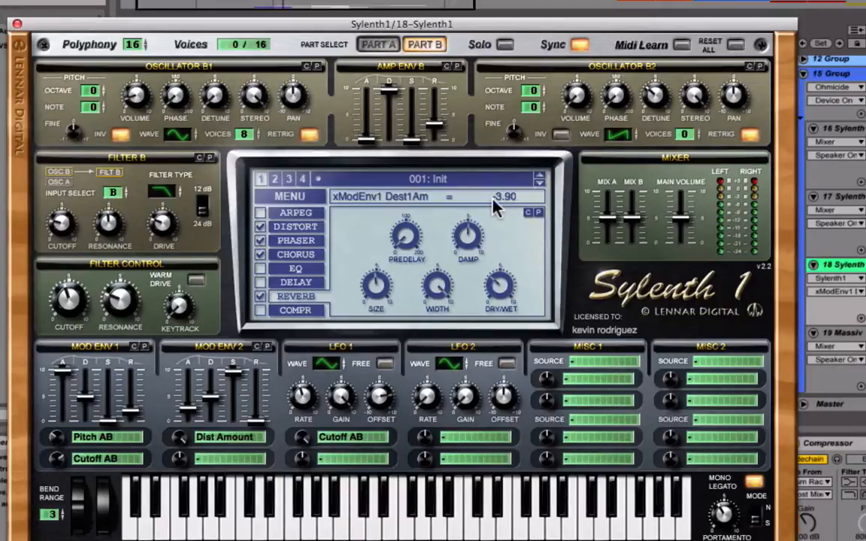
{"action": "left_click", "coordinate": [91, 460]}
{"action": "left_click", "coordinate": [35, 452]}
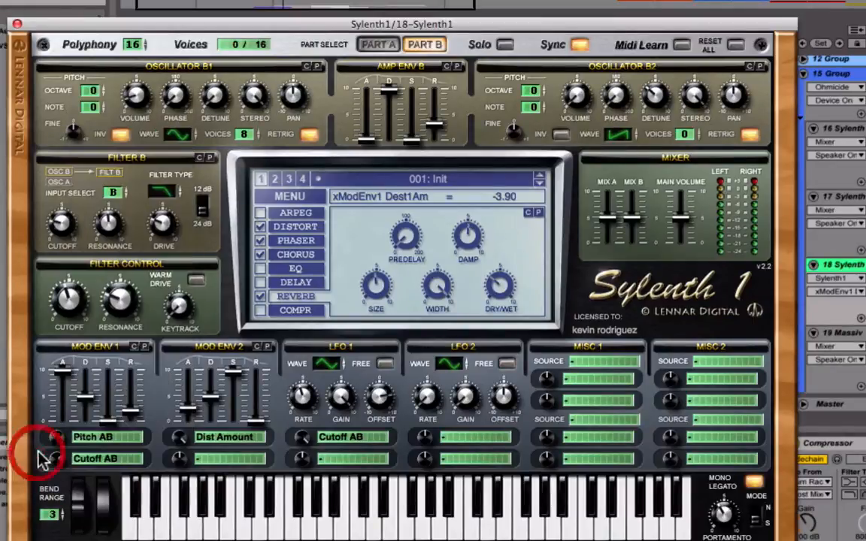
{"action": "left_click", "coordinate": [55, 459]}
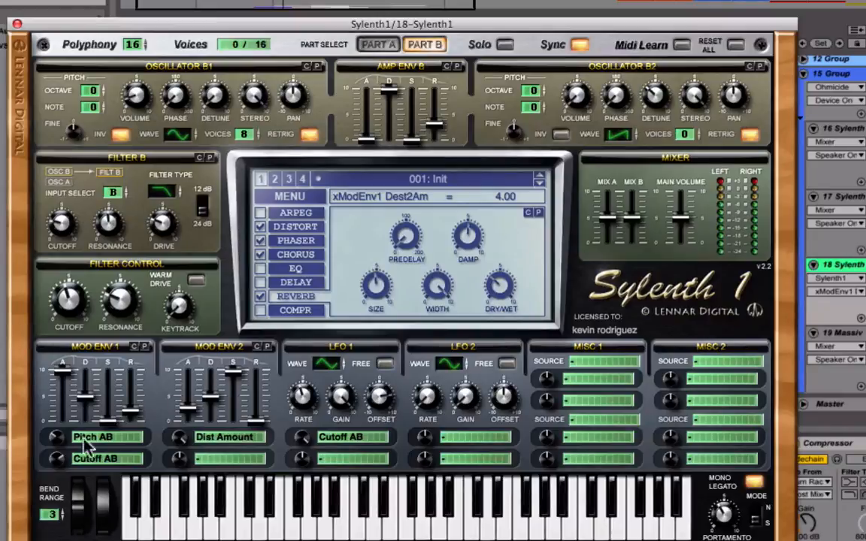
Step: Check the attack, decay, sustain and release values of Mod Env 1
{"action": "left_click", "coordinate": [67, 376]}
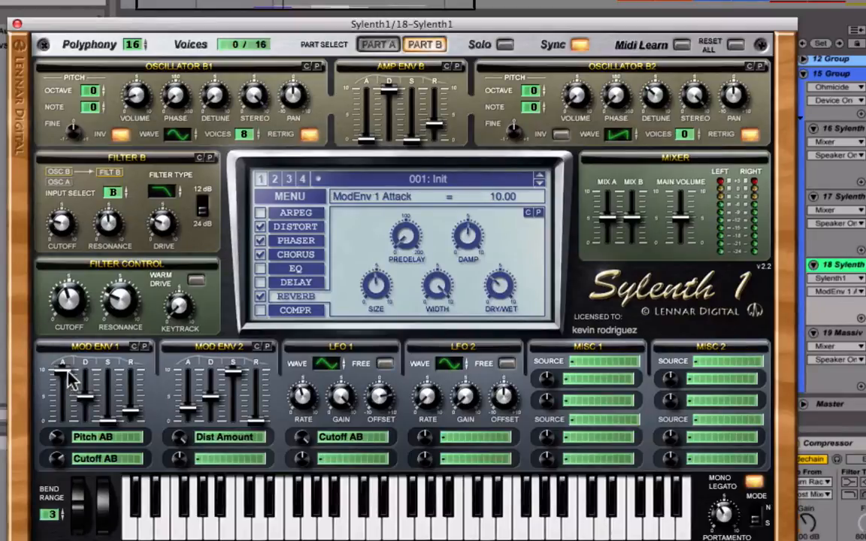
{"action": "left_click", "coordinate": [82, 392]}
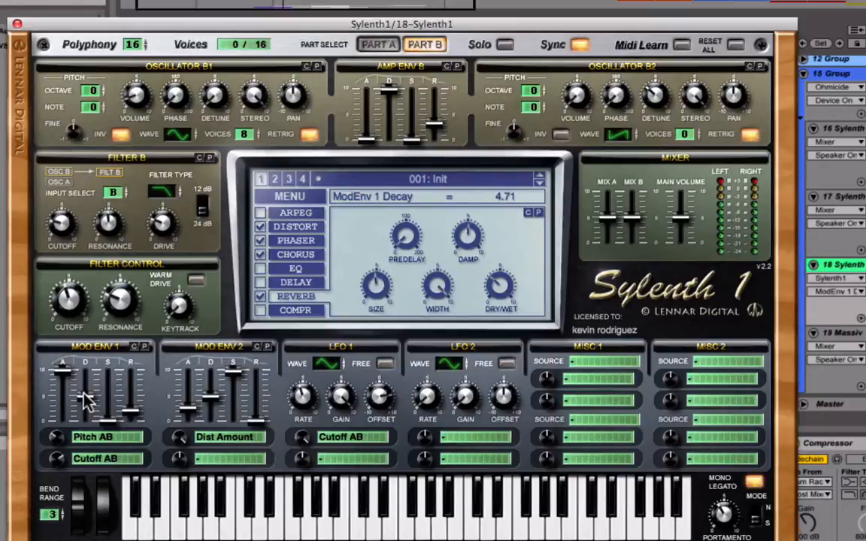
{"action": "left_click", "coordinate": [109, 423]}
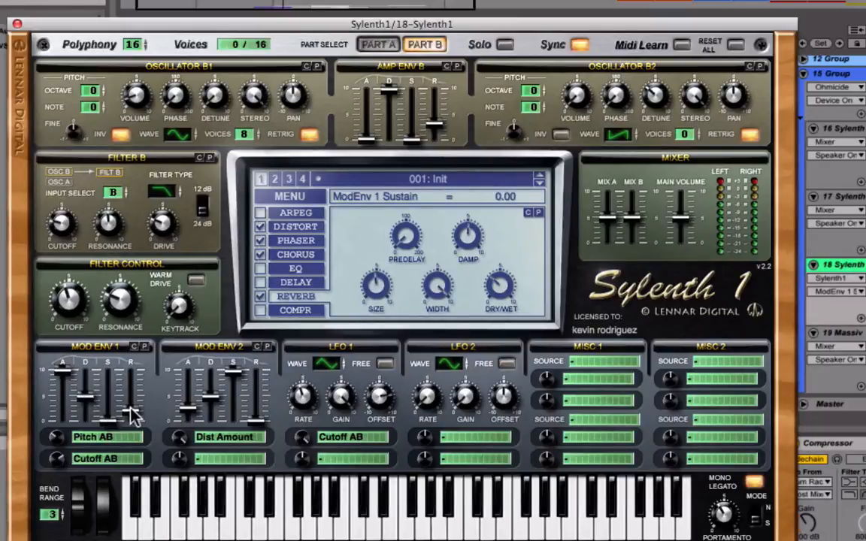
{"action": "left_click", "coordinate": [131, 415]}
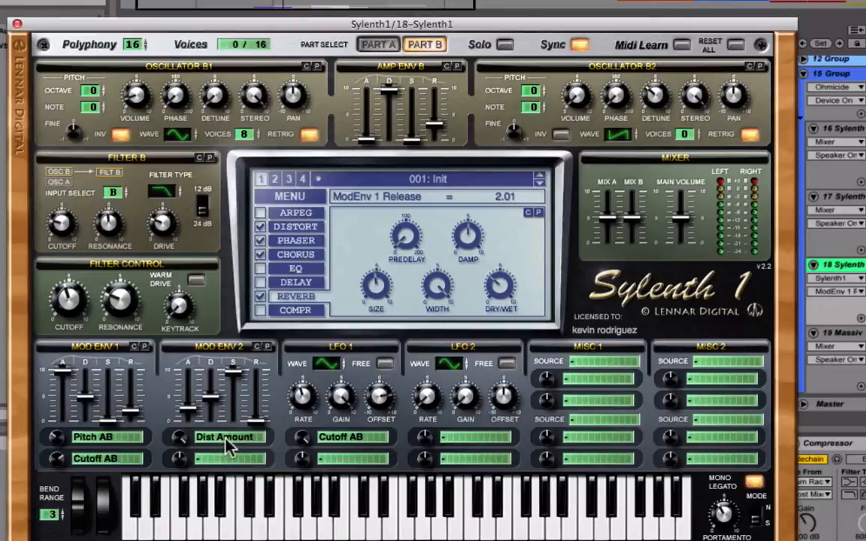
Step: Check the amount and destination list of the first modulation slot in Mod Env 2, keeping its assignment
{"action": "left_click", "coordinate": [179, 437]}
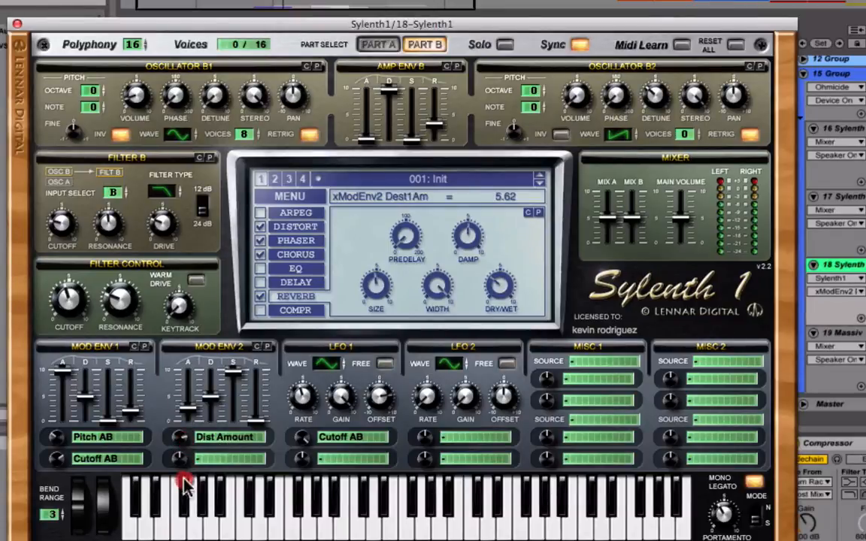
{"action": "left_click", "coordinate": [212, 444]}
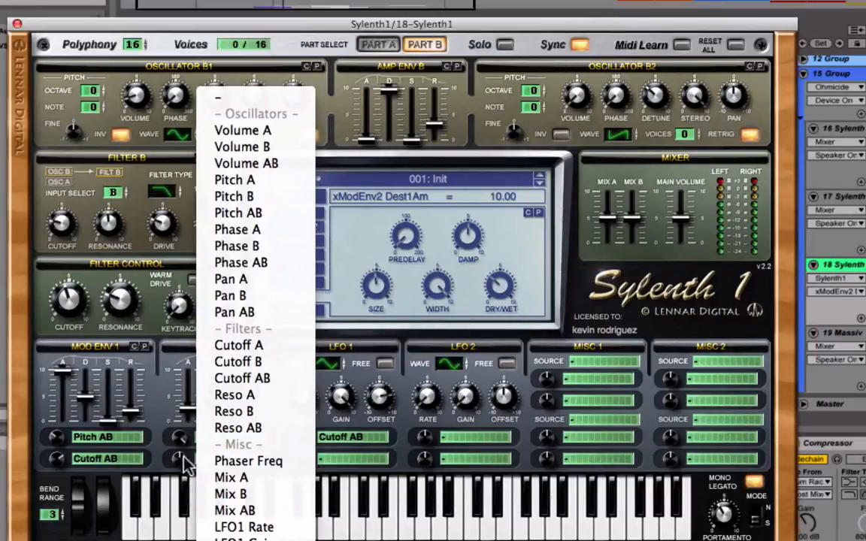
{"action": "left_click", "coordinate": [156, 391]}
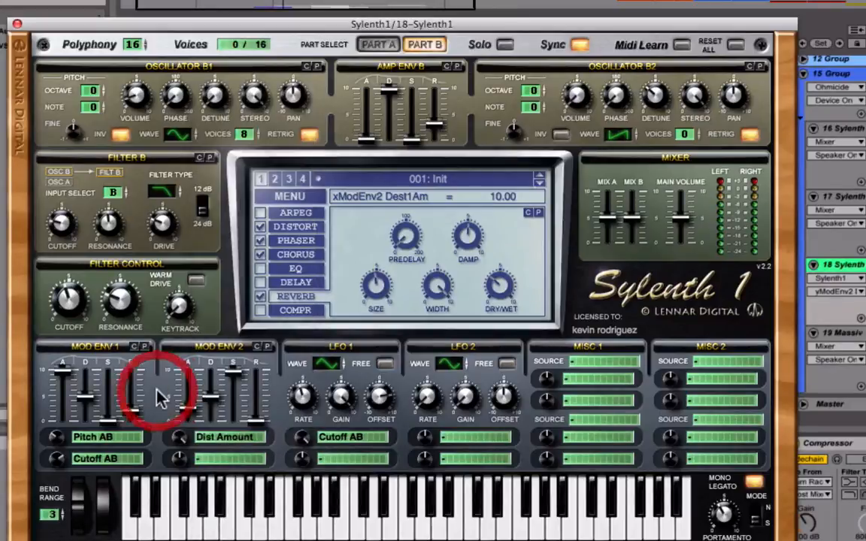
Step: Check the attack, decay, sustain and release values of Mod Env 2
{"action": "left_click", "coordinate": [192, 416]}
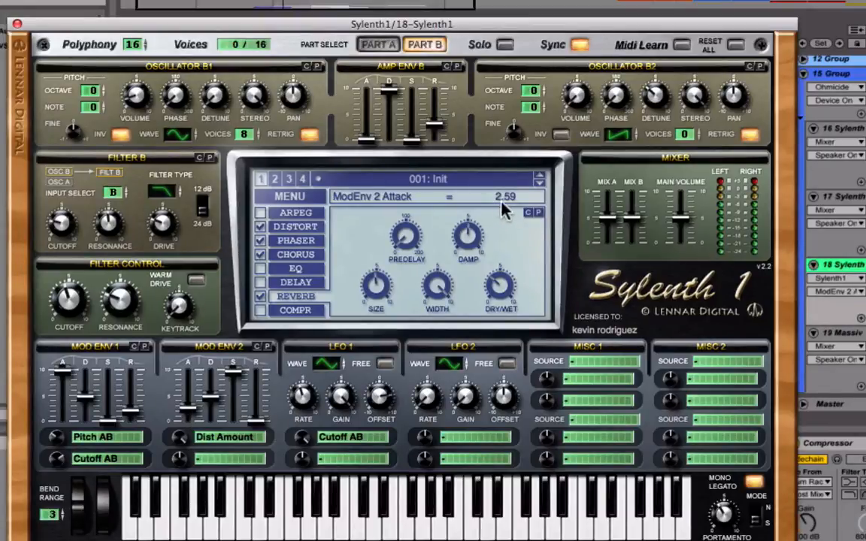
{"action": "left_click", "coordinate": [213, 400]}
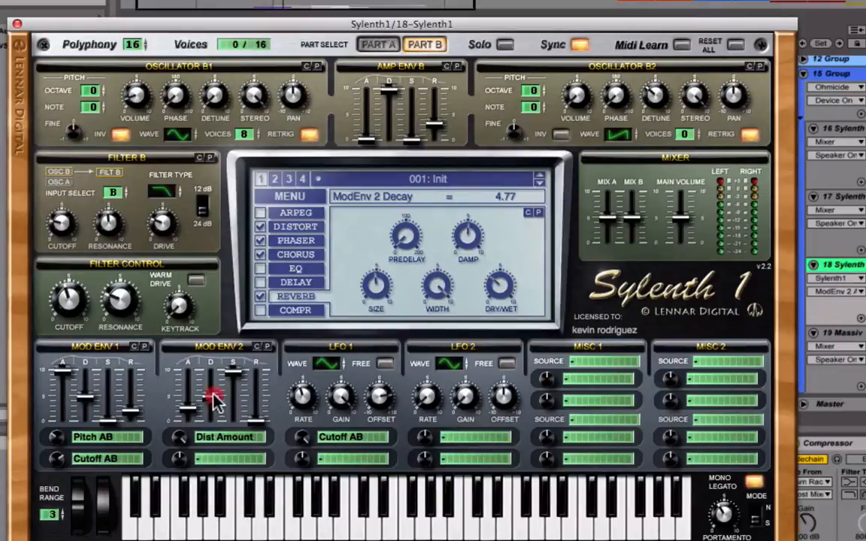
{"action": "left_click", "coordinate": [234, 371]}
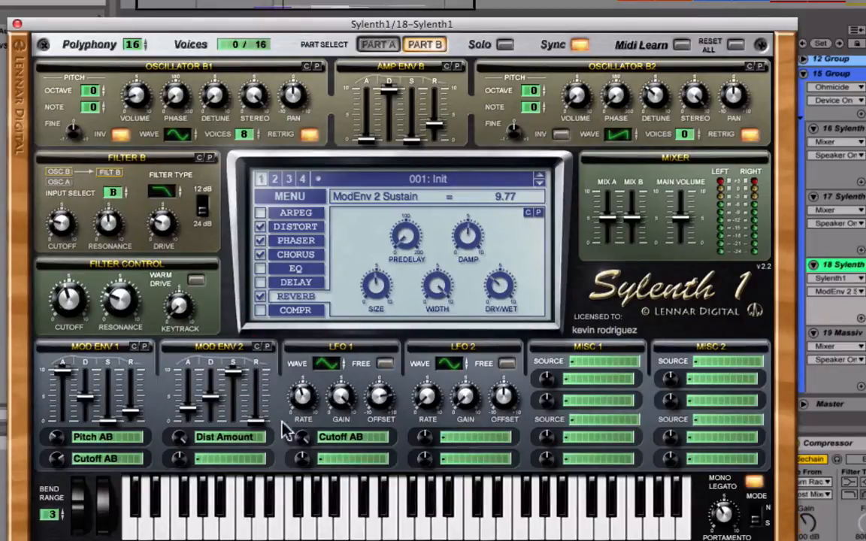
{"action": "left_click", "coordinate": [260, 426]}
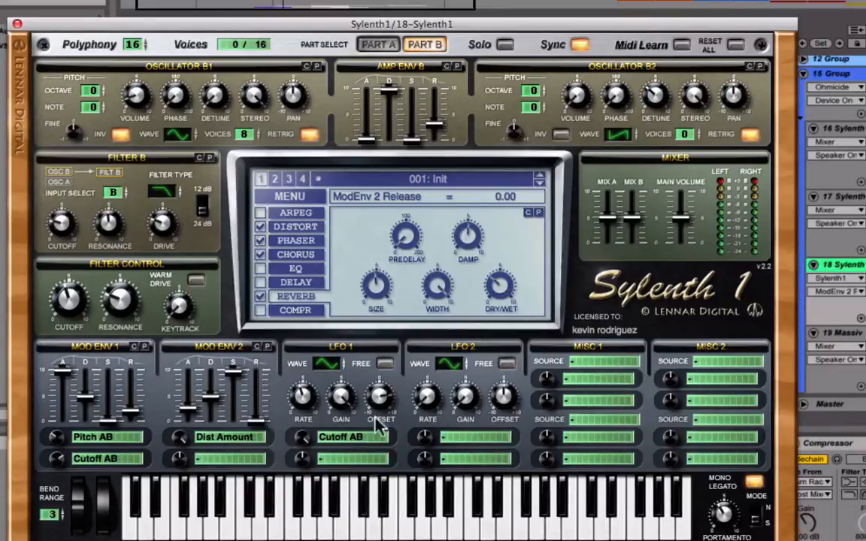
Step: Check the destination and amount of LFO 1's first modulation slot, keeping its assignment
{"action": "left_click", "coordinate": [342, 442]}
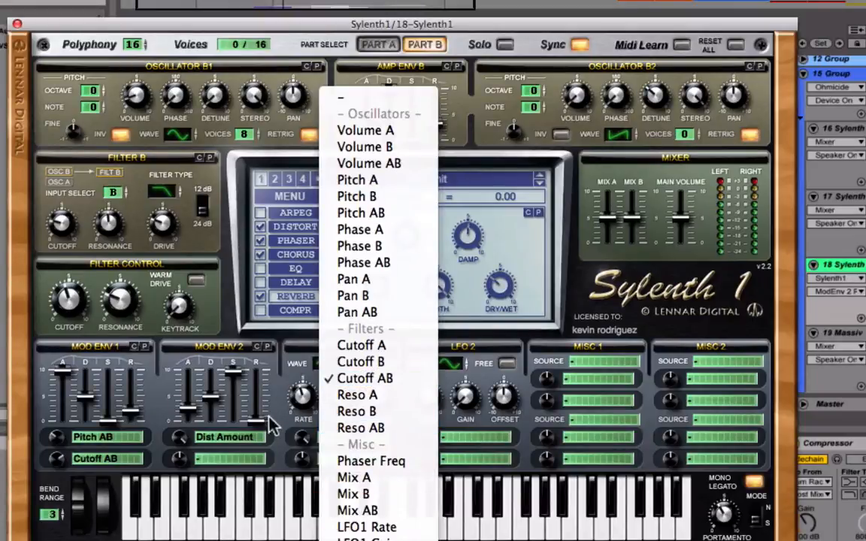
{"action": "left_click", "coordinate": [278, 422]}
{"action": "left_click", "coordinate": [300, 438]}
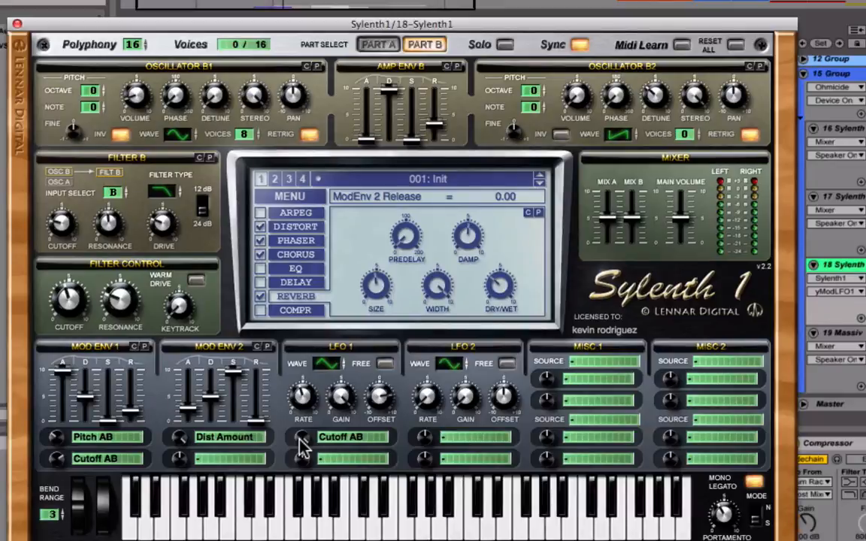
Step: Check the rate, gain, offset and wave settings of LFO 1
{"action": "left_click", "coordinate": [302, 397]}
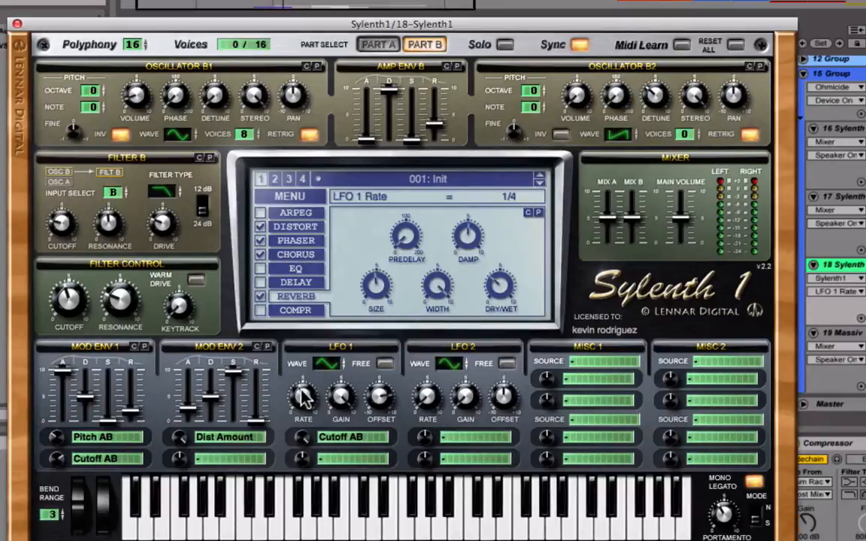
{"action": "left_click", "coordinate": [341, 397]}
{"action": "left_click", "coordinate": [379, 397]}
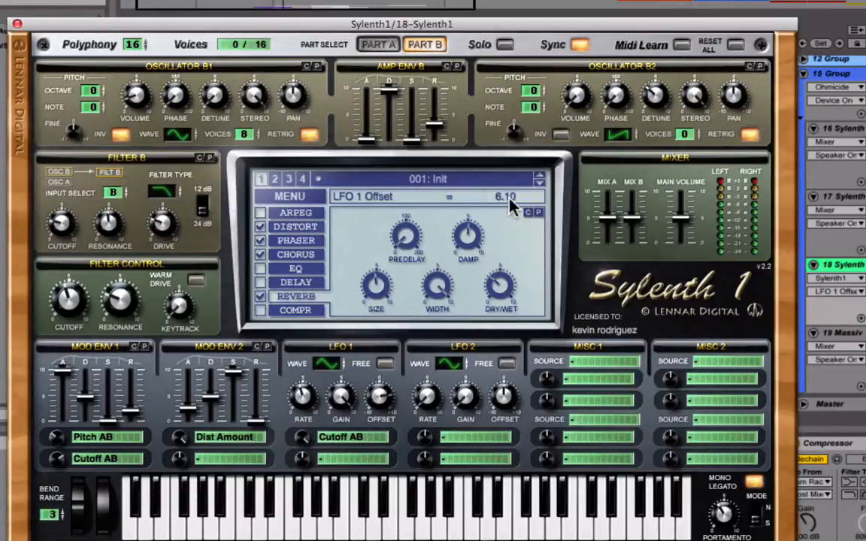
{"action": "left_click", "coordinate": [337, 367]}
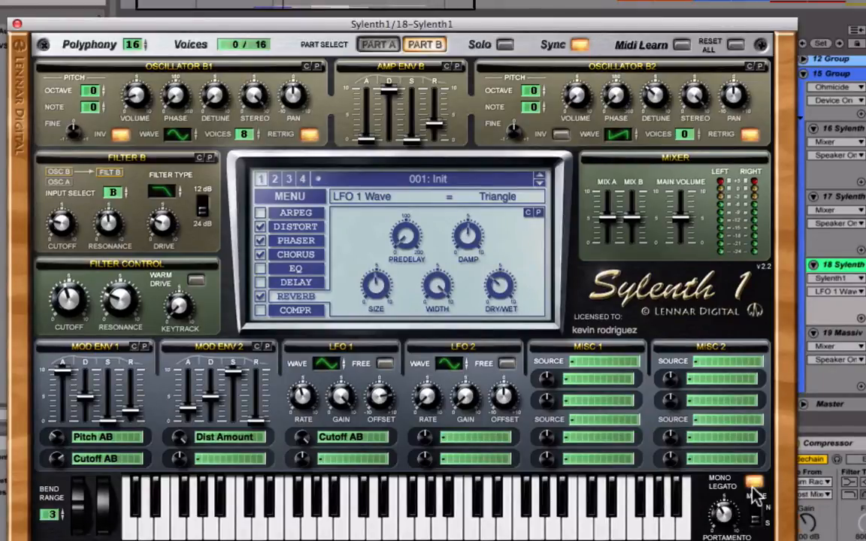
Step: Check the portamento time and the distortion effect's type and amount, keeping the Clip type
{"action": "left_click", "coordinate": [728, 514]}
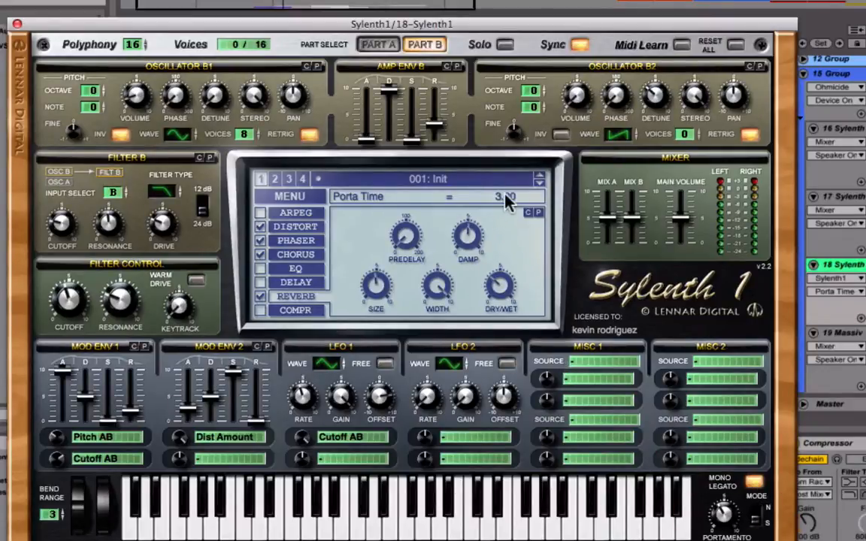
{"action": "left_click", "coordinate": [313, 226]}
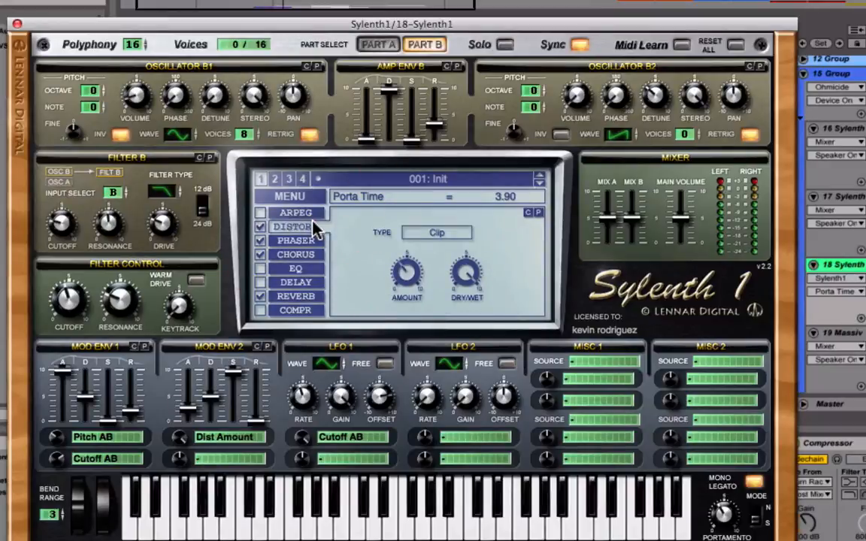
{"action": "left_click", "coordinate": [437, 234]}
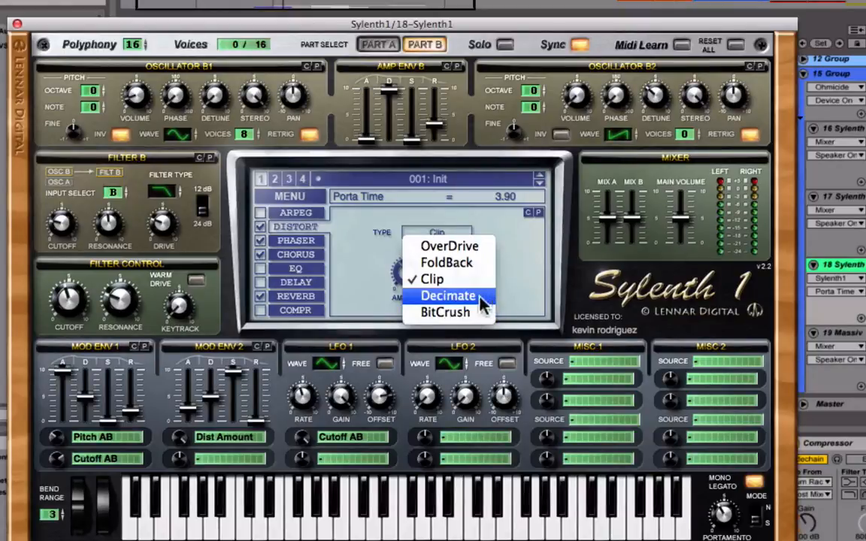
{"action": "left_click", "coordinate": [524, 291]}
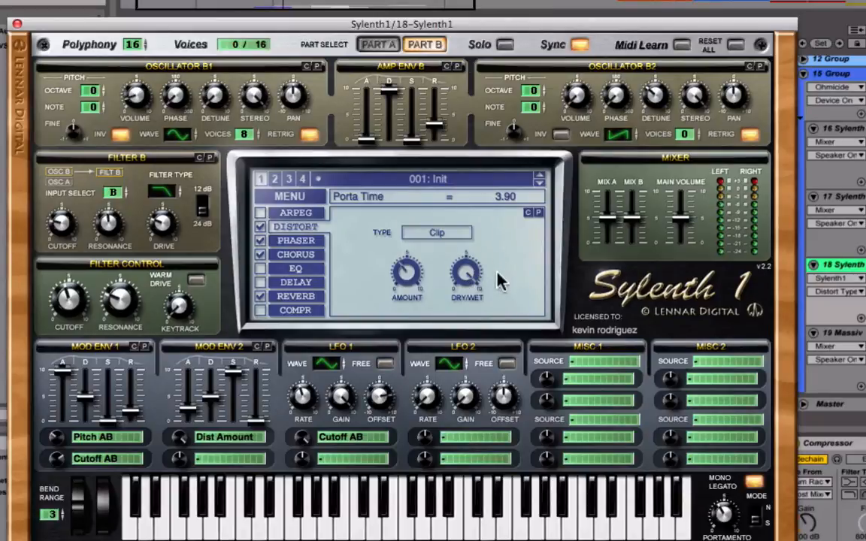
{"action": "left_click", "coordinate": [410, 275]}
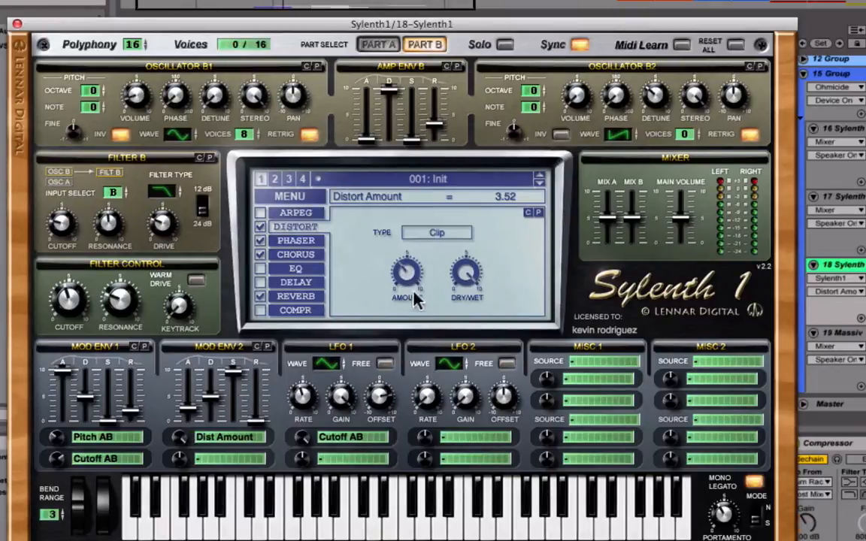
Step: Switch the distortion effect off and on repeatedly to compare the sound, leaving it enabled
{"action": "left_click", "coordinate": [261, 226]}
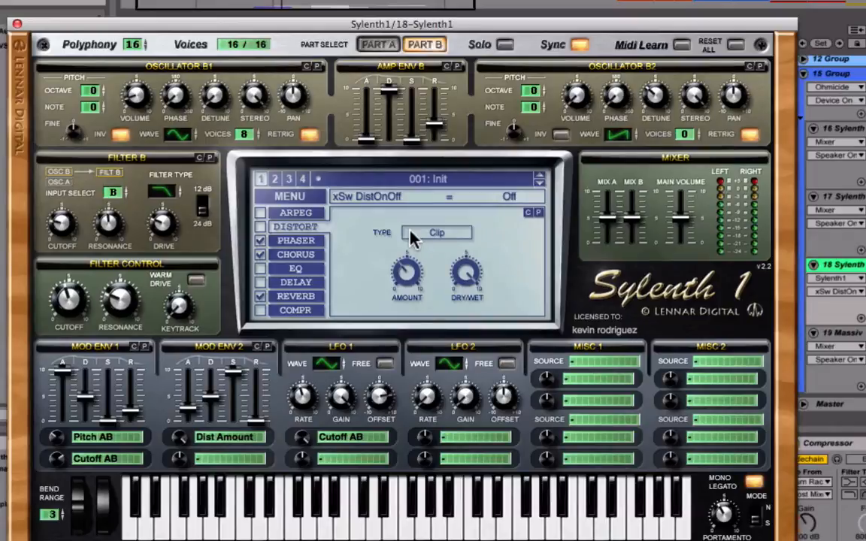
{"action": "left_click", "coordinate": [260, 228]}
{"action": "left_click", "coordinate": [261, 228]}
{"action": "left_click", "coordinate": [260, 227]}
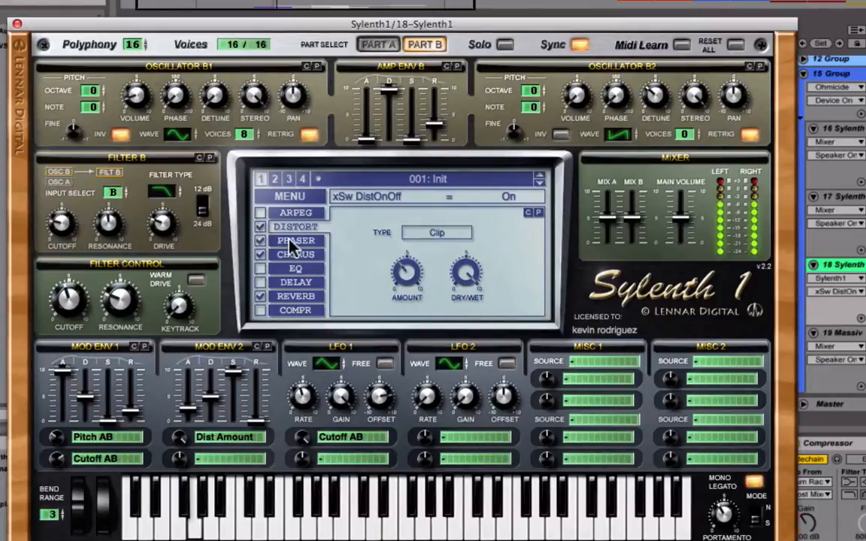
Step: Check the phaser's dry/wet, feedback, LFO gain, LFO rate, width, LR offset, spread and center frequency
{"action": "left_click", "coordinate": [290, 241]}
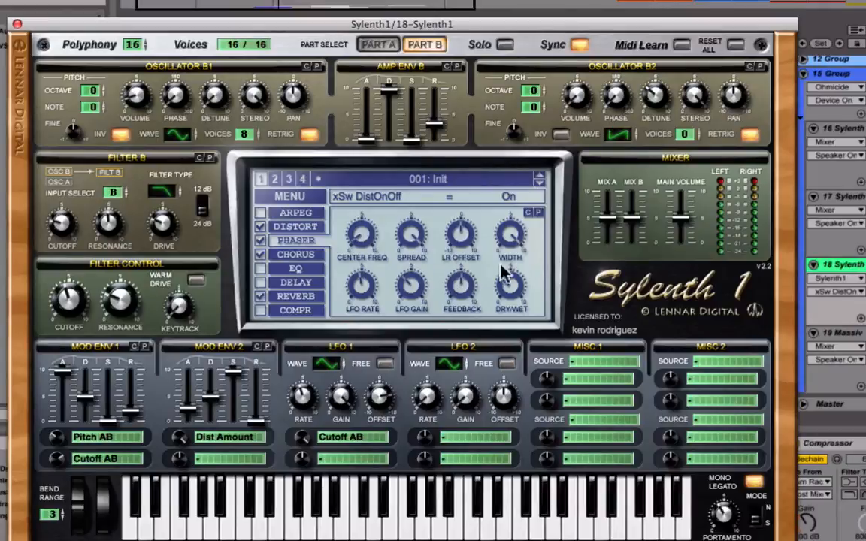
{"action": "left_click", "coordinate": [508, 286]}
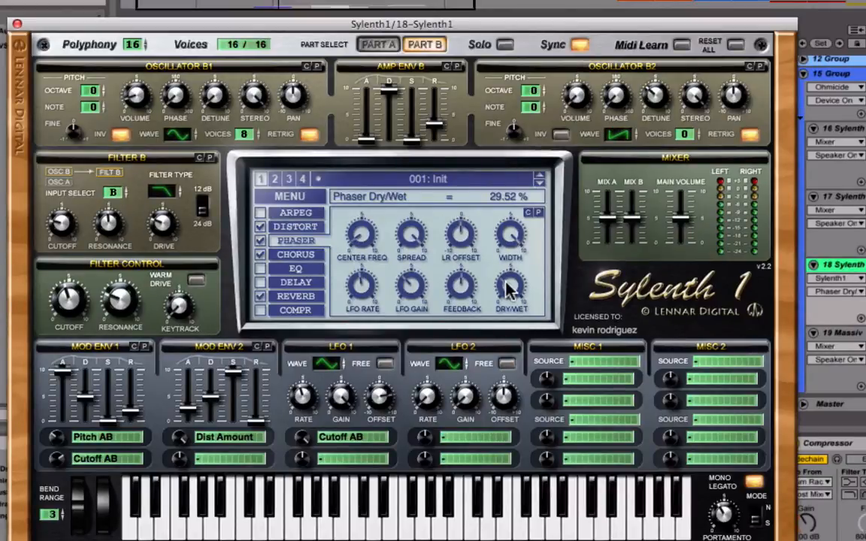
{"action": "left_click", "coordinate": [466, 286]}
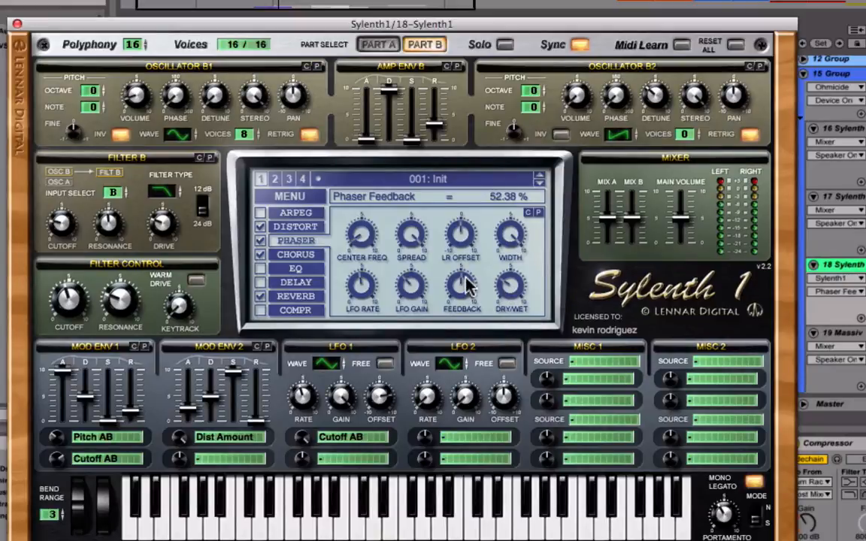
{"action": "left_click", "coordinate": [412, 289]}
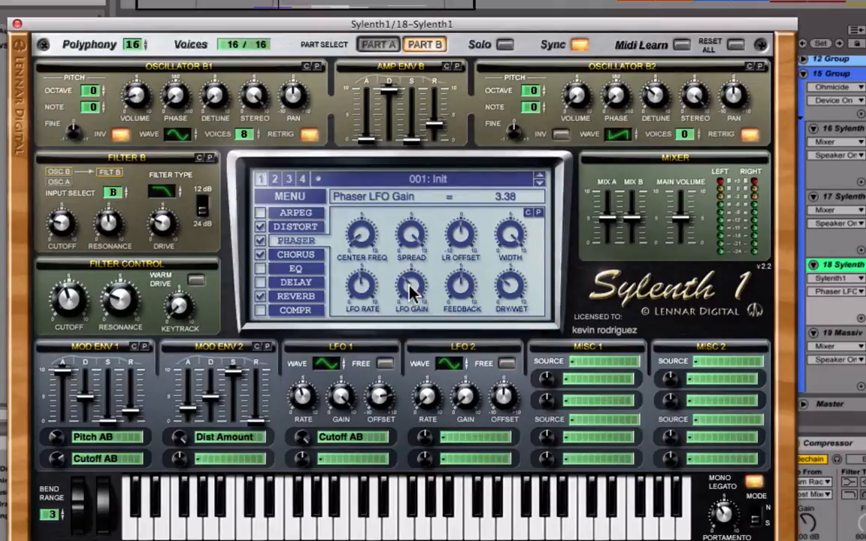
{"action": "left_click", "coordinate": [362, 286]}
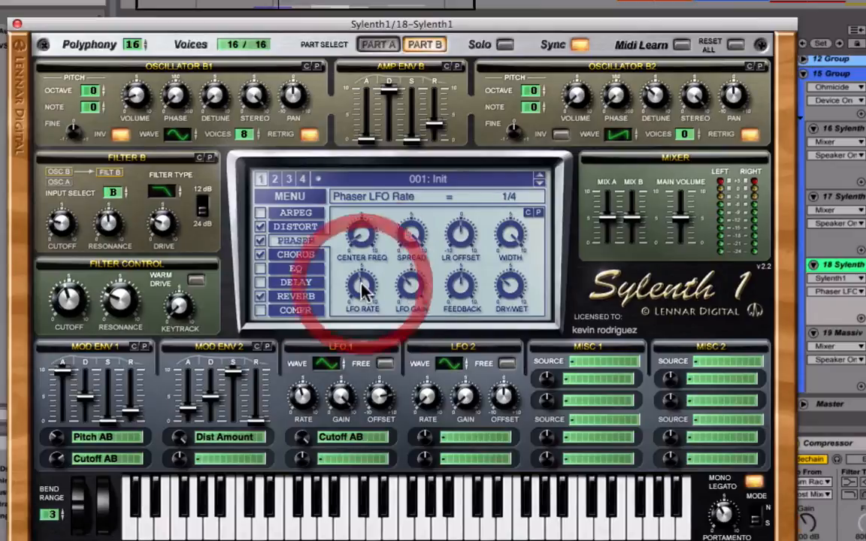
{"action": "left_click", "coordinate": [509, 233]}
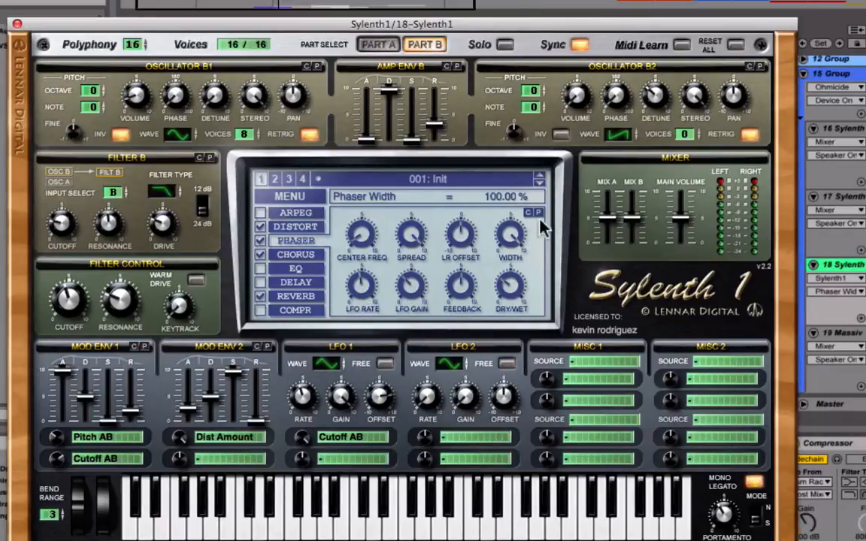
{"action": "left_click", "coordinate": [461, 234]}
{"action": "left_click", "coordinate": [409, 225]}
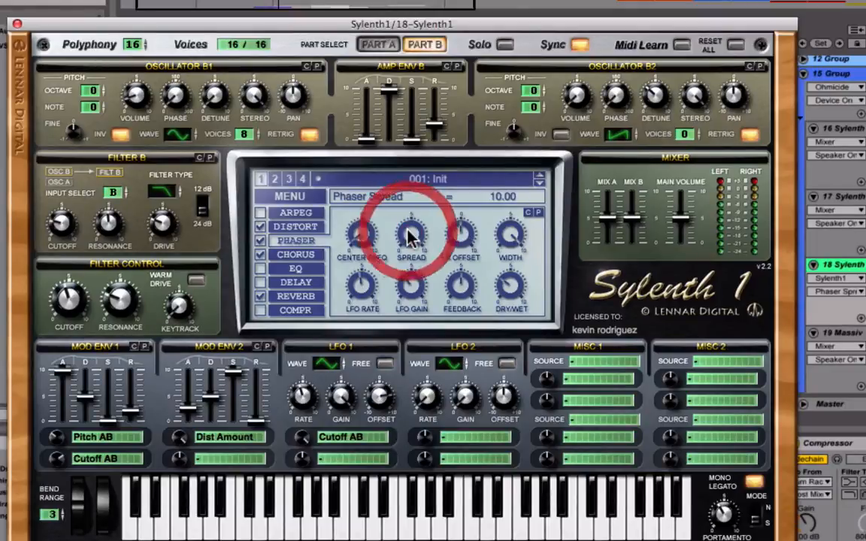
{"action": "left_click", "coordinate": [361, 233]}
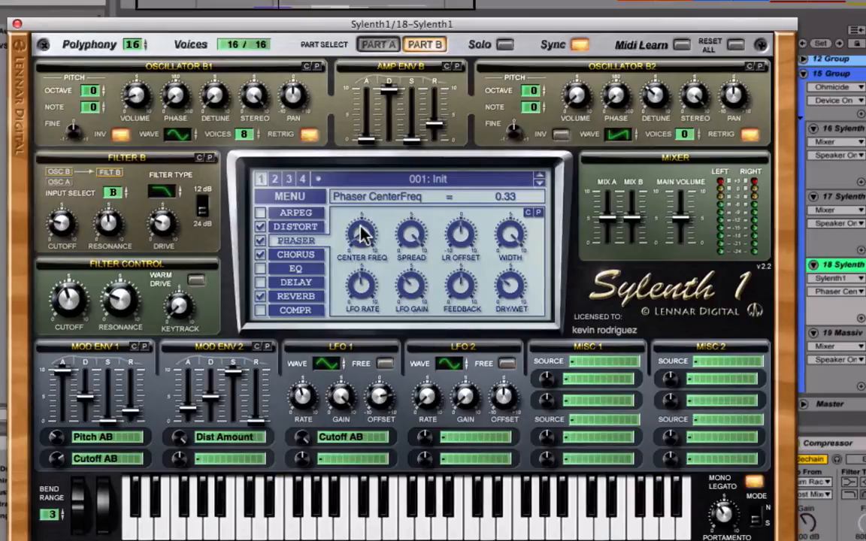
Step: Check the chorus effect's dry/wet, depth, rate, delay and feedback settings
{"action": "left_click", "coordinate": [297, 255]}
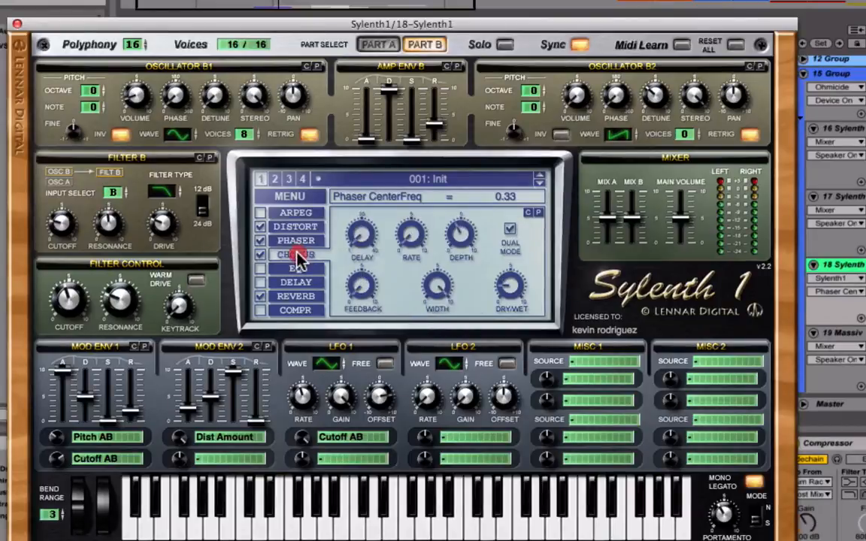
{"action": "left_click", "coordinate": [515, 288]}
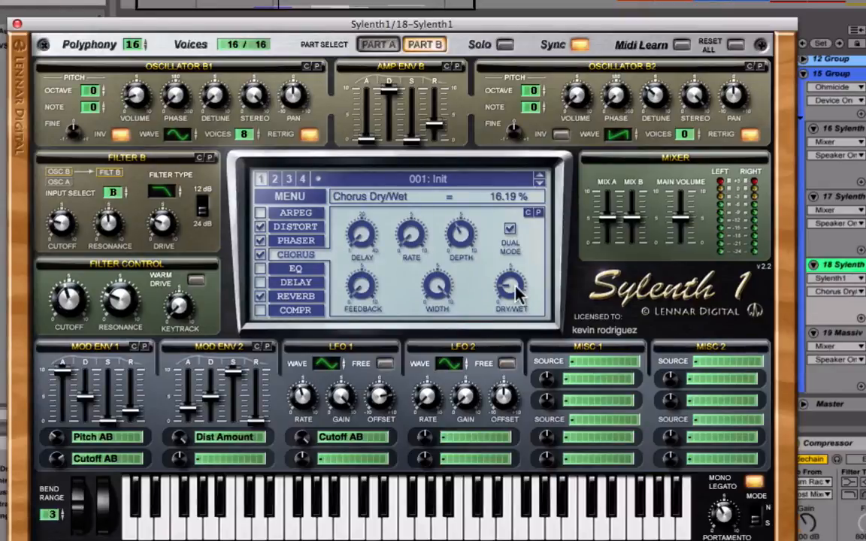
{"action": "left_click", "coordinate": [460, 233]}
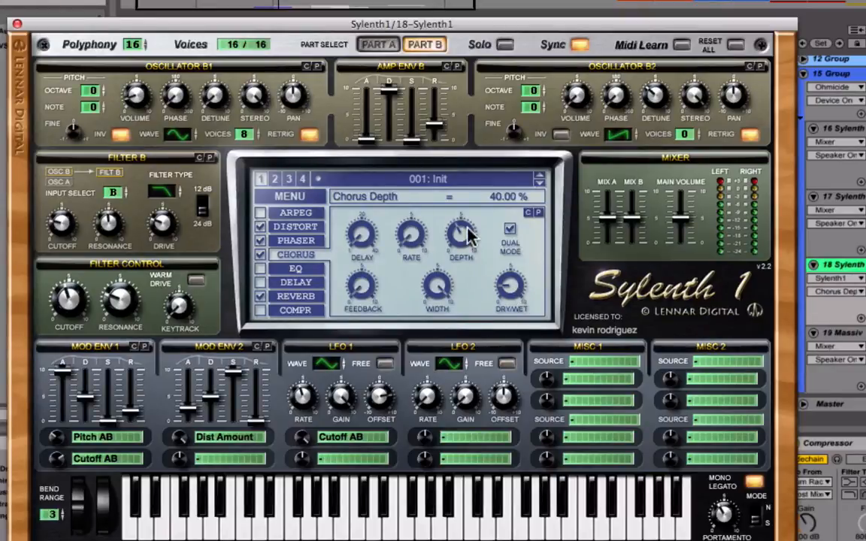
{"action": "left_click", "coordinate": [409, 236]}
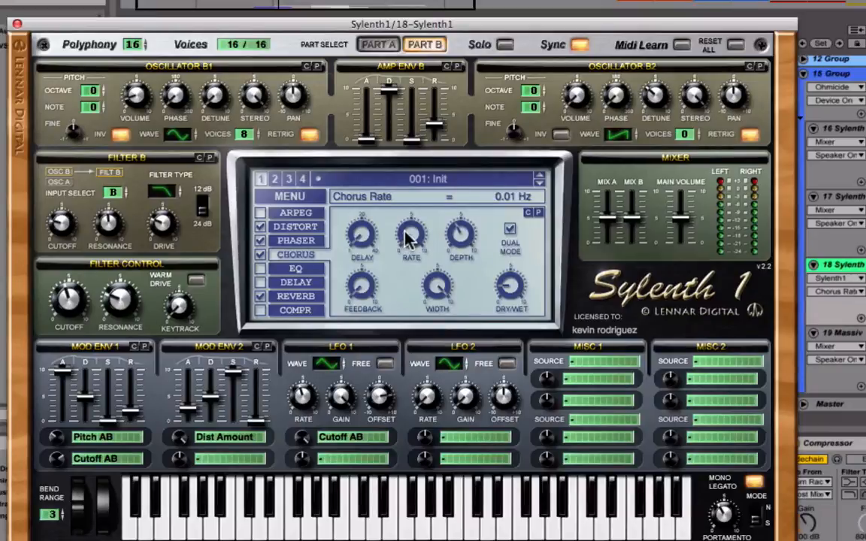
{"action": "left_click", "coordinate": [360, 234]}
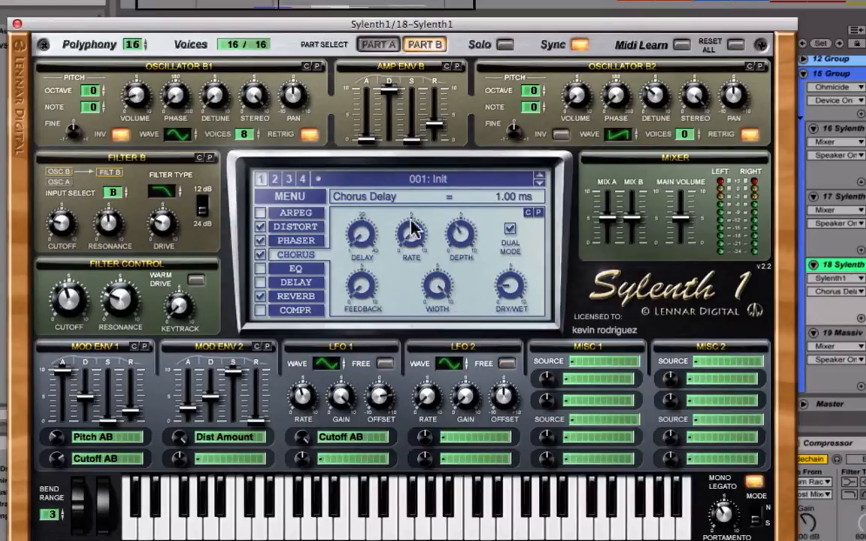
{"action": "left_click", "coordinate": [363, 287]}
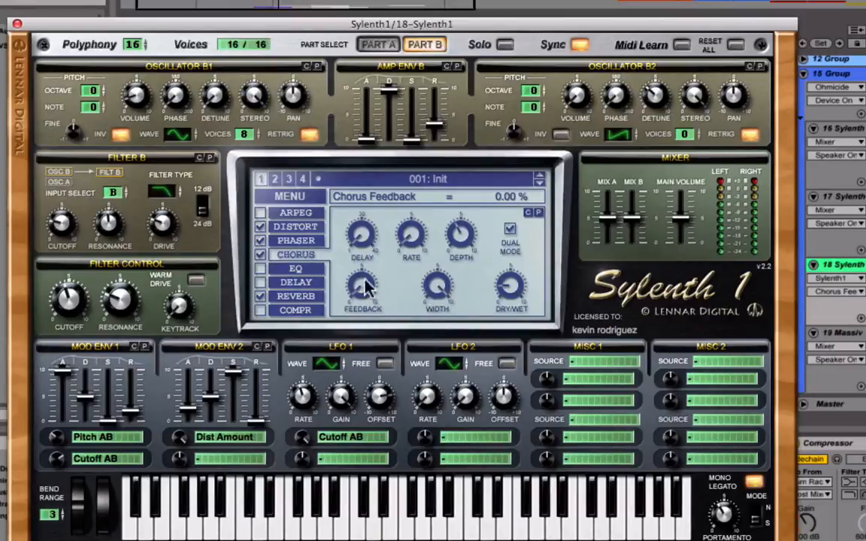
Step: Try the chorus feedback at about 50% and return it to 0%, checking the chorus dry/wet as well
{"action": "left_click_drag", "start_coordinate": [359, 286], "coordinate": [363, 192]}
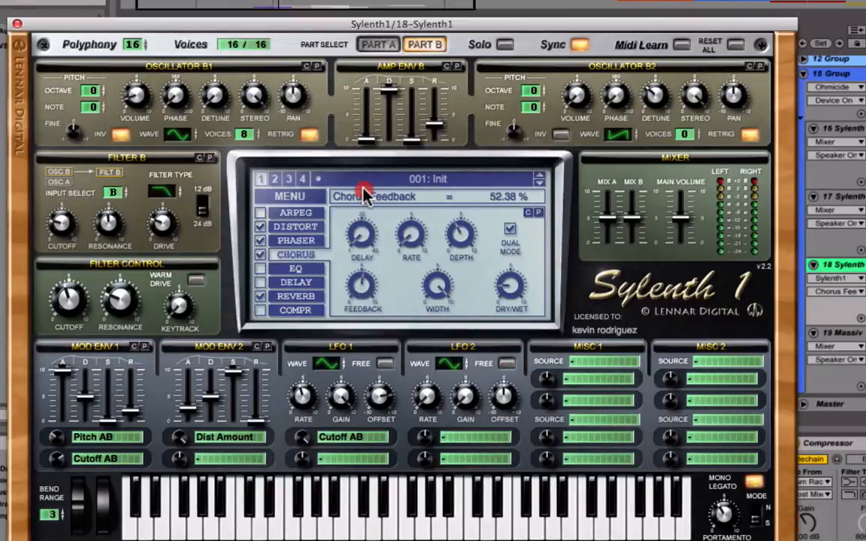
{"action": "left_click_drag", "start_coordinate": [359, 293], "coordinate": [359, 502]}
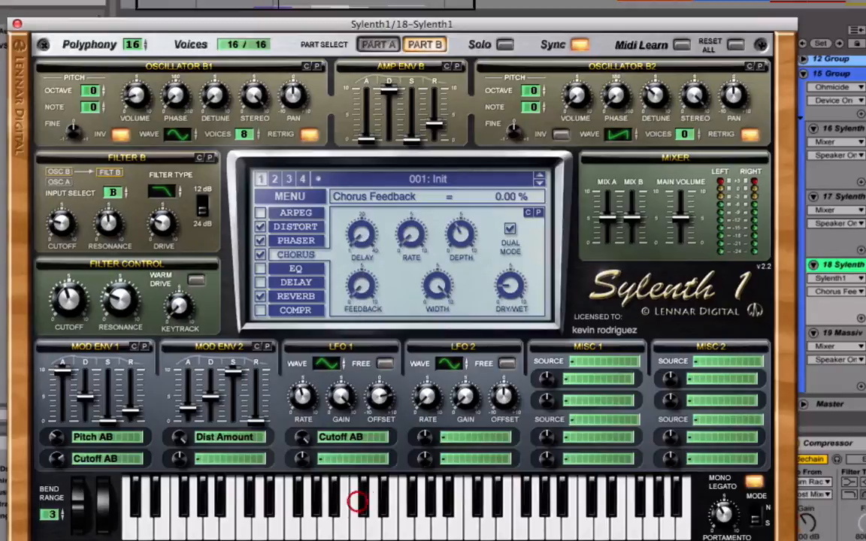
{"action": "left_click_drag", "start_coordinate": [366, 305], "coordinate": [365, 207]}
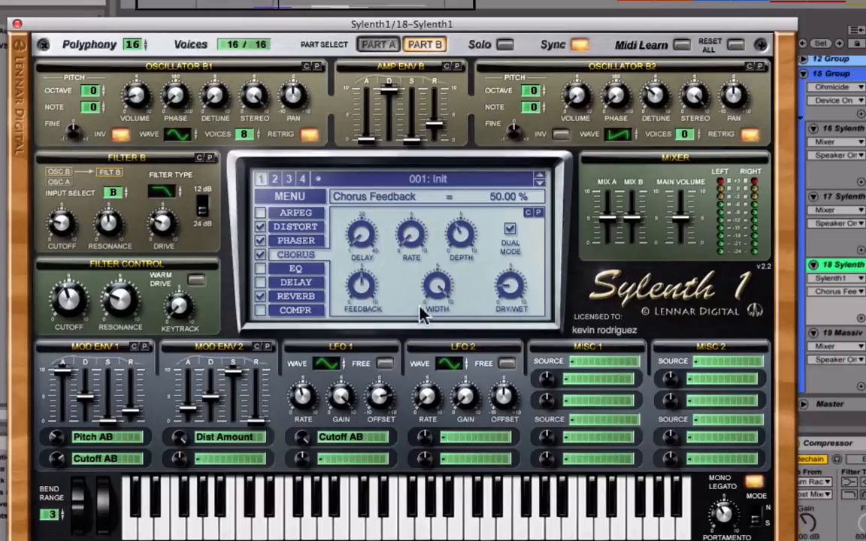
{"action": "left_click_drag", "start_coordinate": [358, 291], "coordinate": [359, 294]}
{"action": "left_click", "coordinate": [517, 286]}
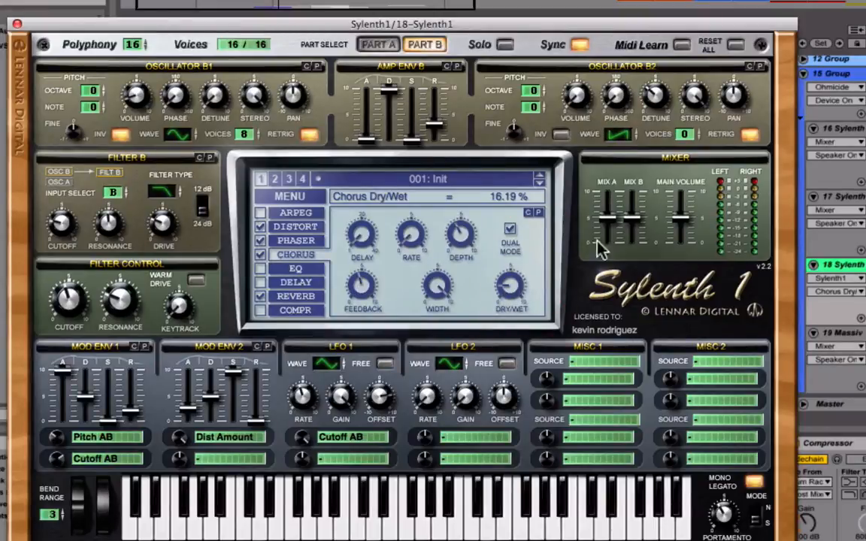
{"action": "left_click_drag", "start_coordinate": [361, 284], "coordinate": [361, 470]}
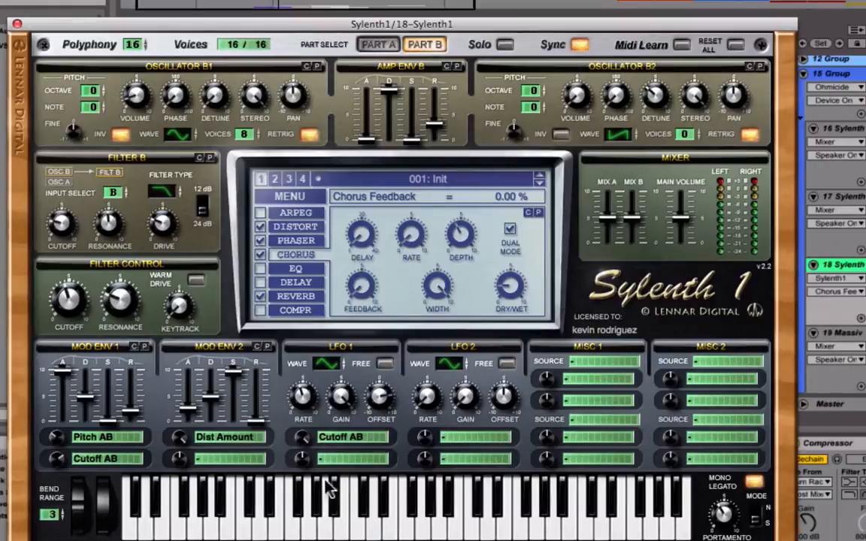
Step: Check the reverb effect's dry/wet and damp settings
{"action": "left_click", "coordinate": [292, 295]}
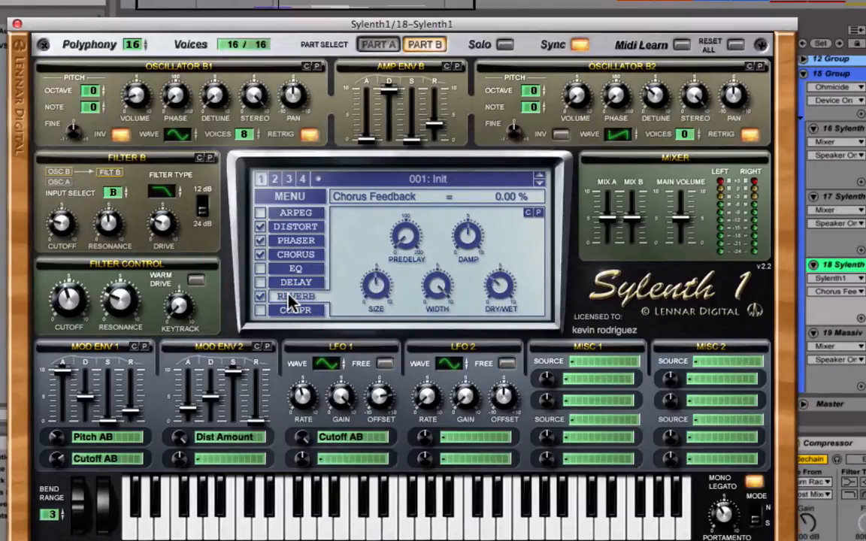
{"action": "left_click", "coordinate": [501, 285]}
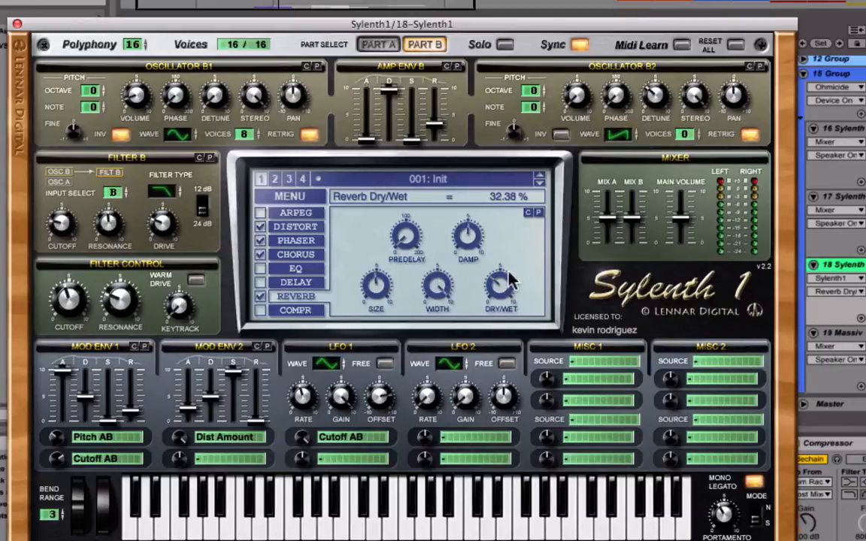
{"action": "left_click", "coordinate": [465, 234]}
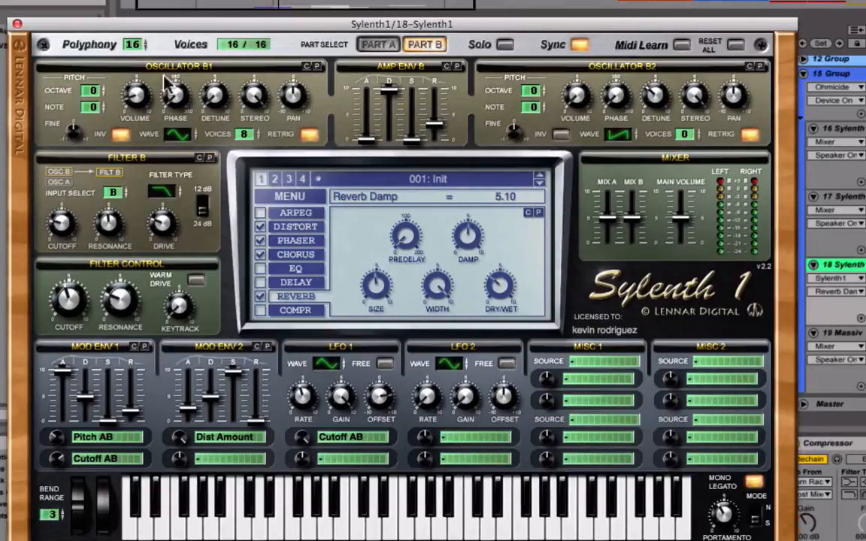
Step: Close the Sylenth1 window and check the frequency, gain and Q of EQ Eight bands 1, 2 and 3
{"action": "left_click", "coordinate": [17, 25]}
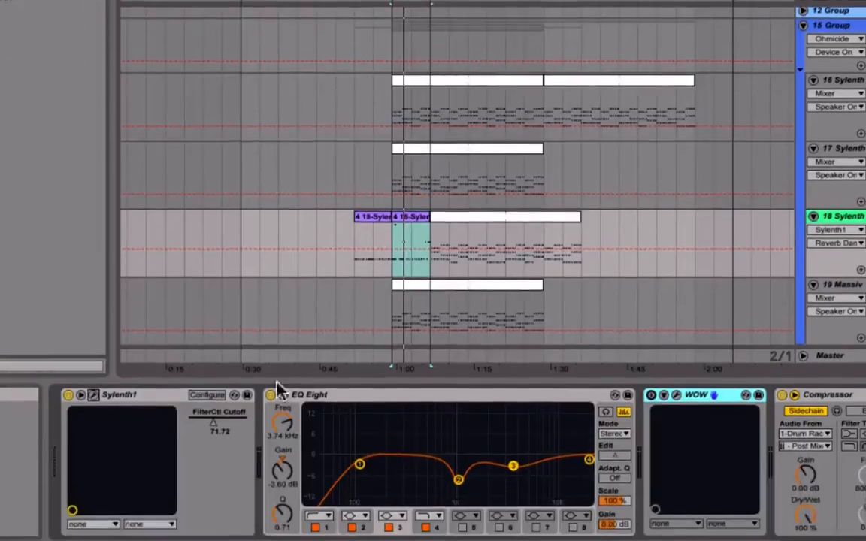
{"action": "scroll", "coordinate": [327, 478], "scroll_direction": "right", "scroll_amount": 3}
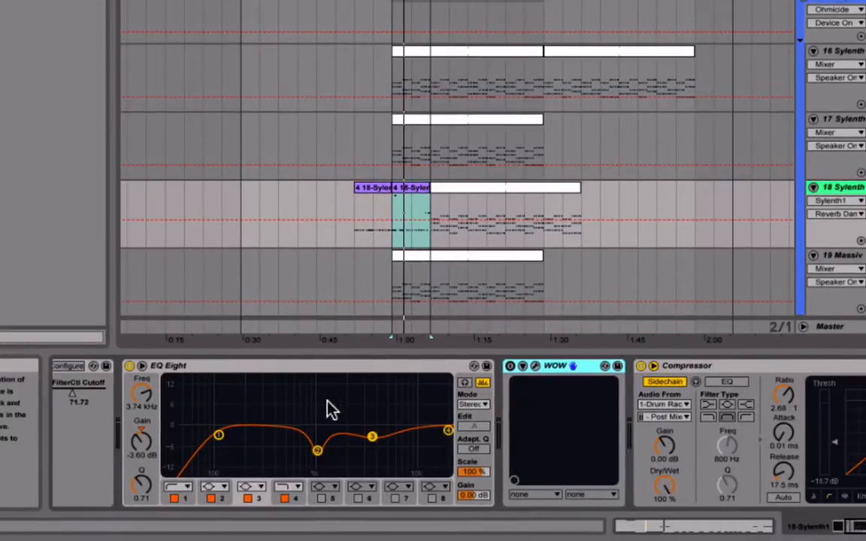
{"action": "left_click", "coordinate": [218, 436]}
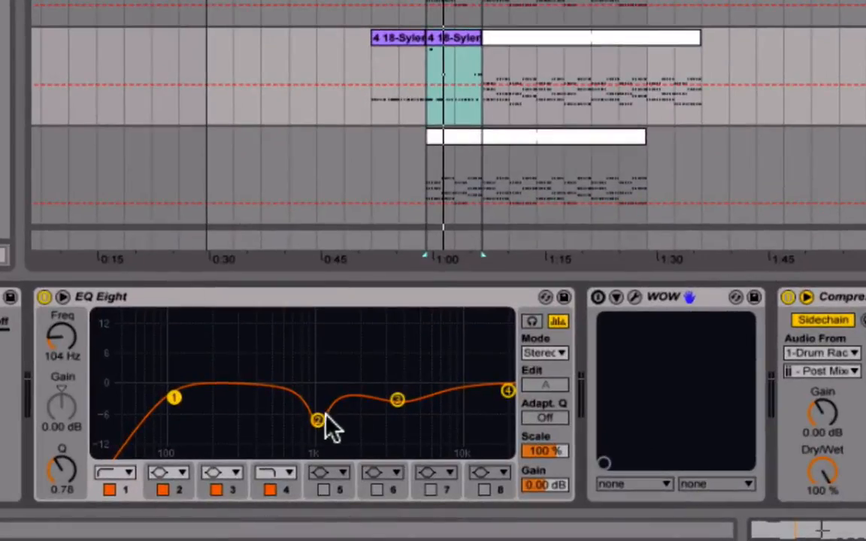
{"action": "left_click", "coordinate": [317, 449]}
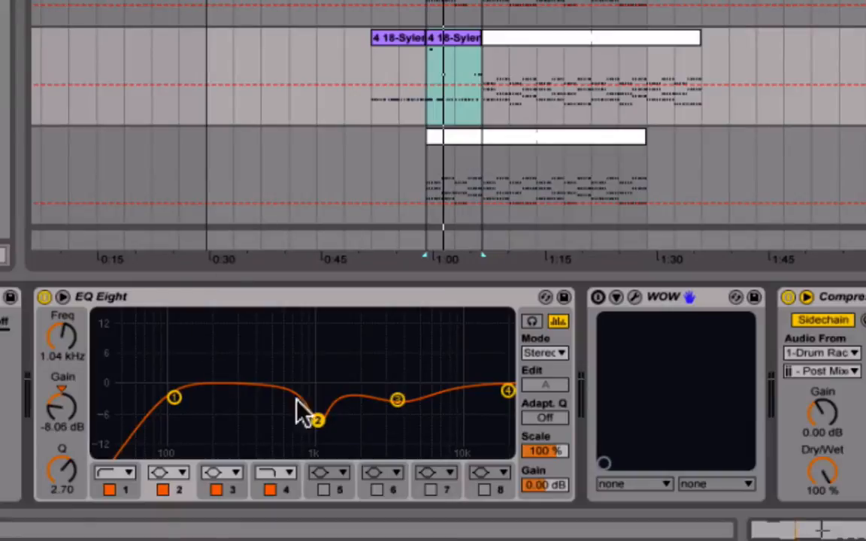
{"action": "left_click", "coordinate": [398, 403]}
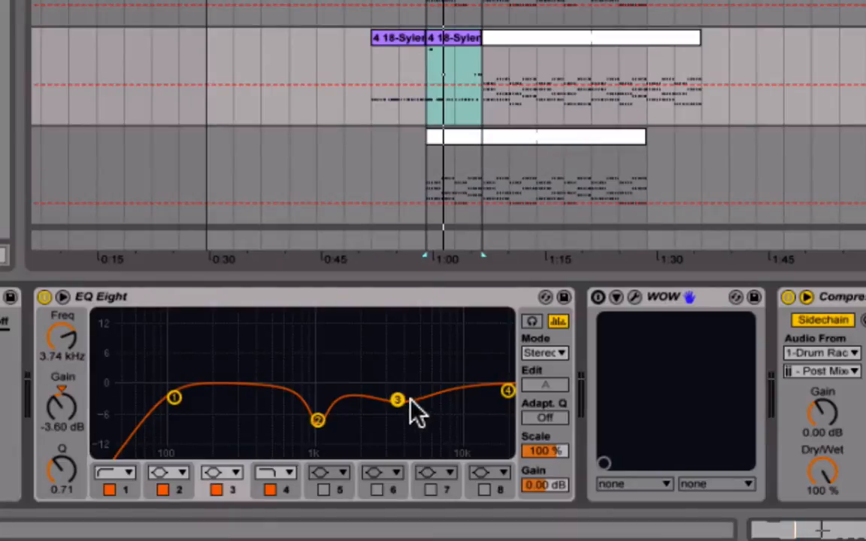
Step: Select the sidechained Compressor after WOW and check its sidechain source, ratio, attack, release and threshold settings
{"action": "scroll", "coordinate": [534, 414], "scroll_direction": "right", "scroll_amount": 5}
{"action": "scroll", "coordinate": [534, 413], "scroll_direction": "right", "scroll_amount": 6}
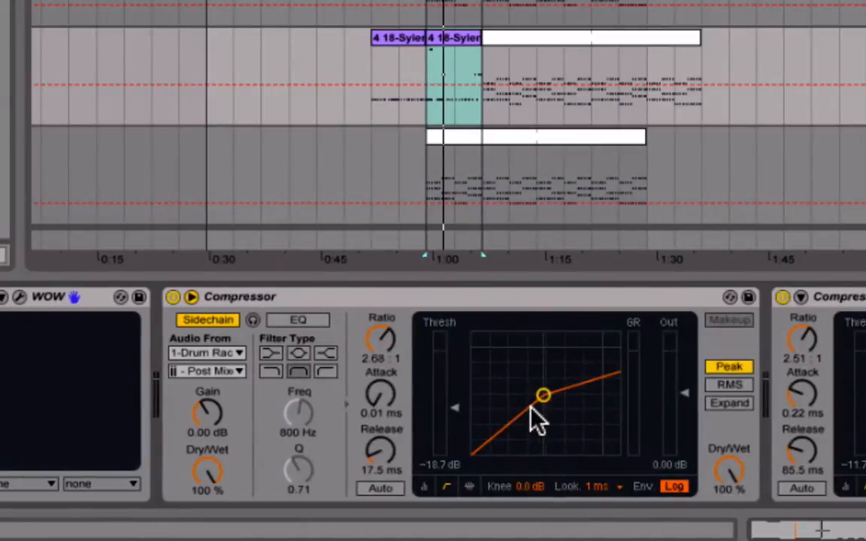
{"action": "scroll", "coordinate": [533, 413], "scroll_direction": "left", "scroll_amount": 3}
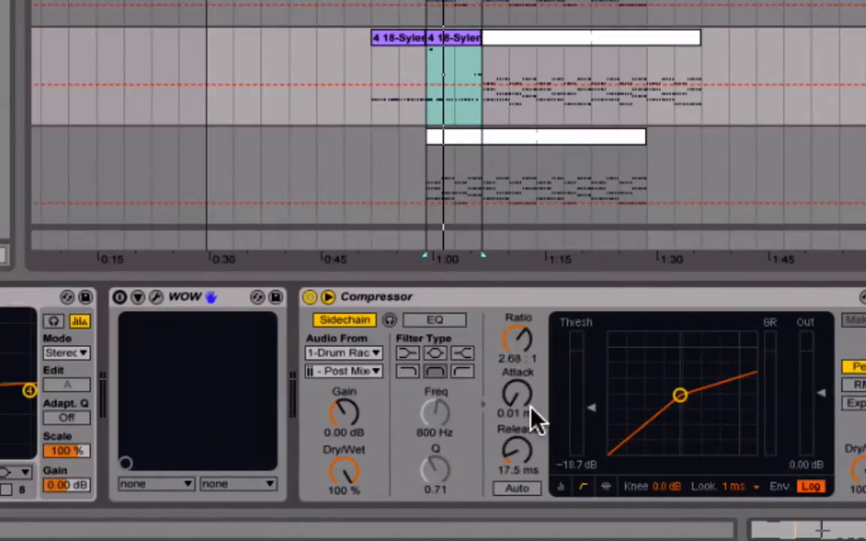
{"action": "left_click", "coordinate": [602, 297]}
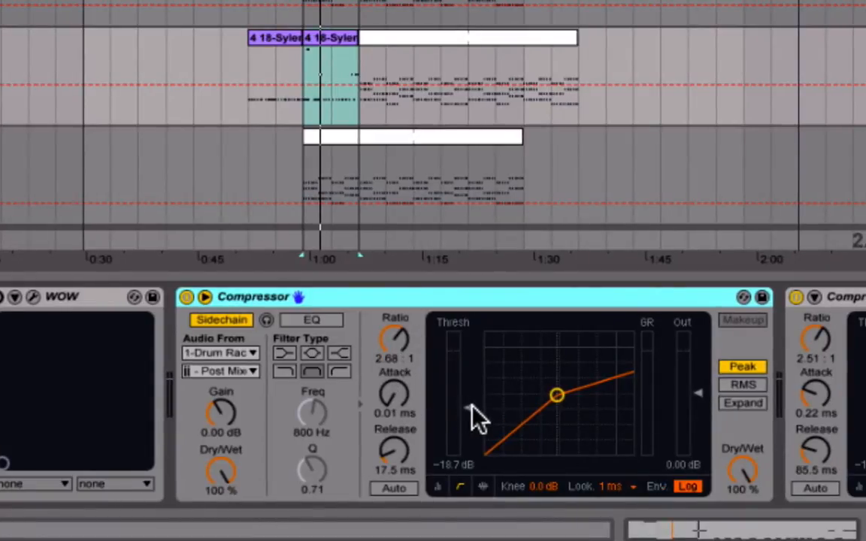
Step: Check the second Compressor's ratio, attack, release, threshold and makeup settings, playing the loop to watch its meters
{"action": "scroll", "coordinate": [477, 417], "scroll_direction": "right", "scroll_amount": 3}
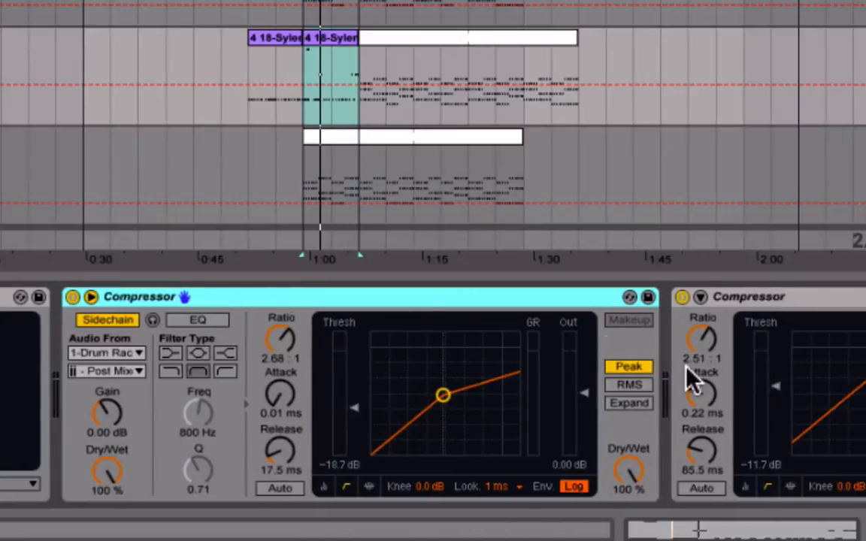
{"action": "scroll", "coordinate": [686, 367], "scroll_direction": "right", "scroll_amount": 2}
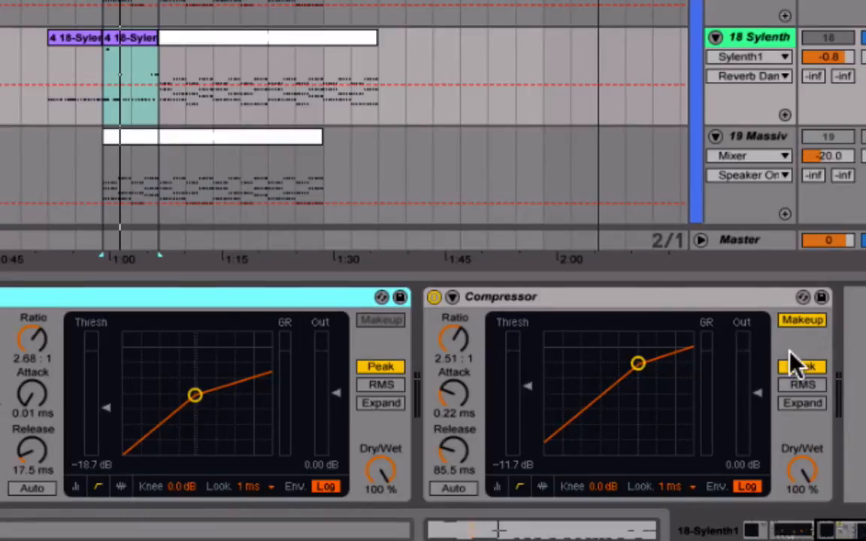
{"action": "key", "text": "space"}
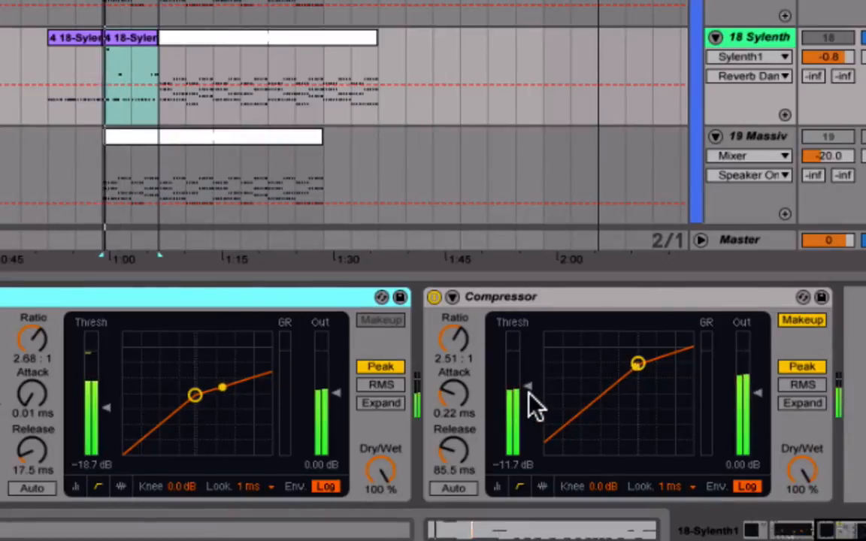
{"action": "key", "text": "space"}
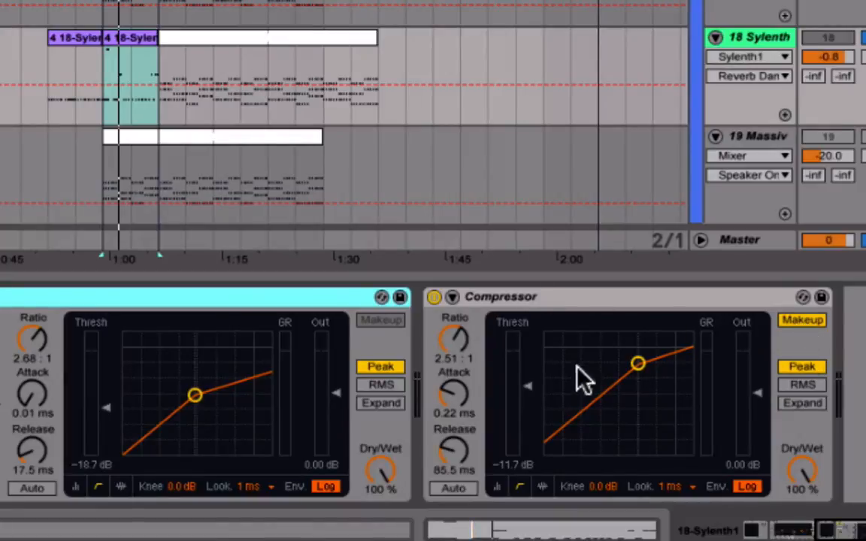
Step: Audition the loop with the WOW device off and on, leaving it switched on
{"action": "scroll", "coordinate": [344, 410], "scroll_direction": "left", "scroll_amount": 1}
{"action": "scroll", "coordinate": [342, 406], "scroll_direction": "left", "scroll_amount": 5}
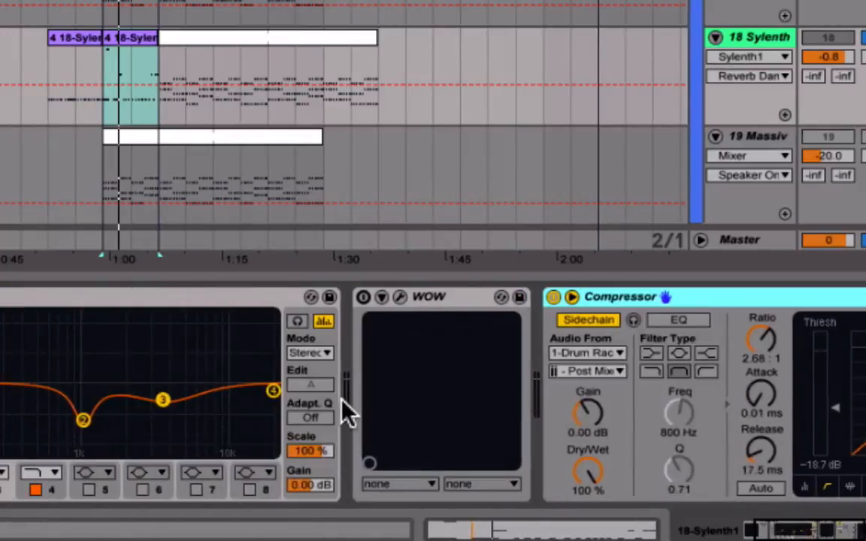
{"action": "scroll", "coordinate": [343, 405], "scroll_direction": "right", "scroll_amount": 3}
{"action": "scroll", "coordinate": [343, 406], "scroll_direction": "left", "scroll_amount": 4}
{"action": "scroll", "coordinate": [346, 412], "scroll_direction": "left", "scroll_amount": 2}
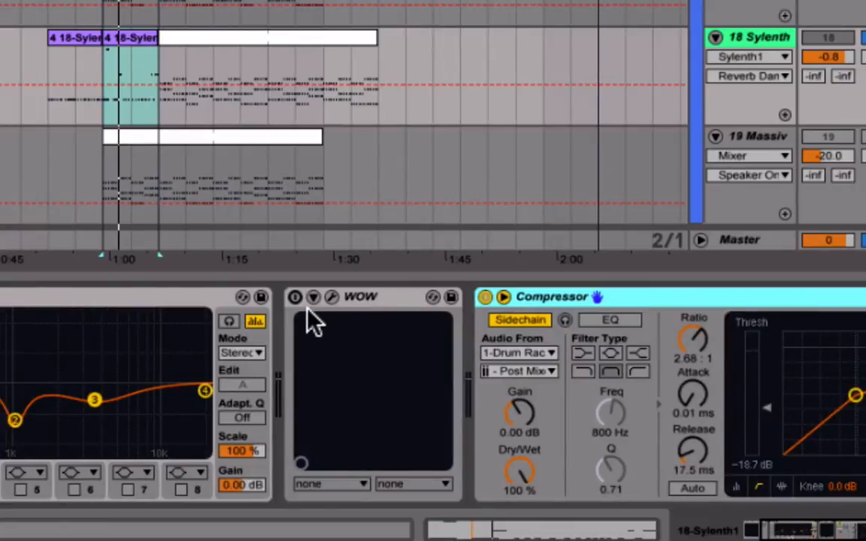
{"action": "key", "text": "space"}
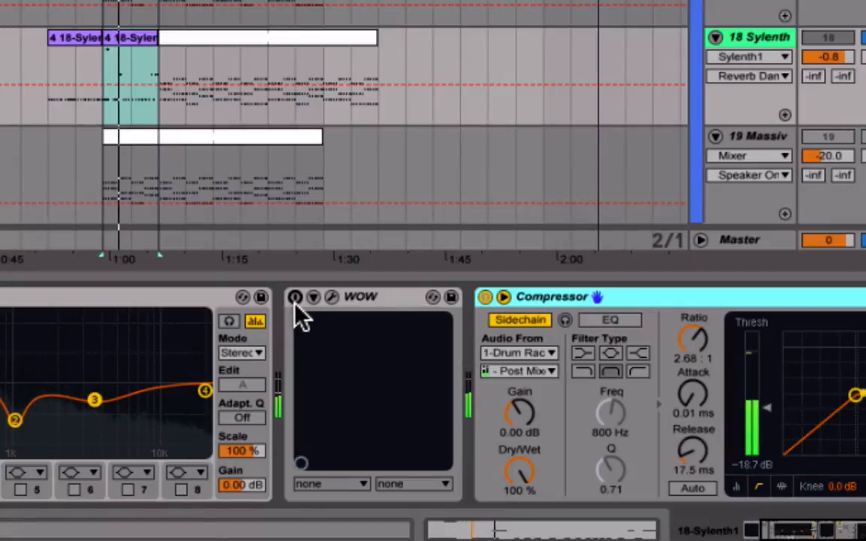
{"action": "key", "text": "space"}
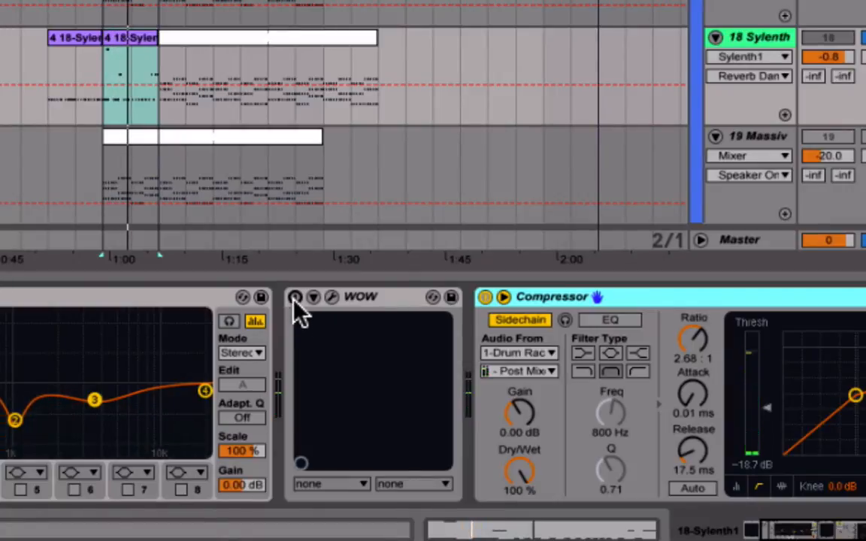
{"action": "left_click", "coordinate": [294, 297]}
{"action": "key", "text": "space"}
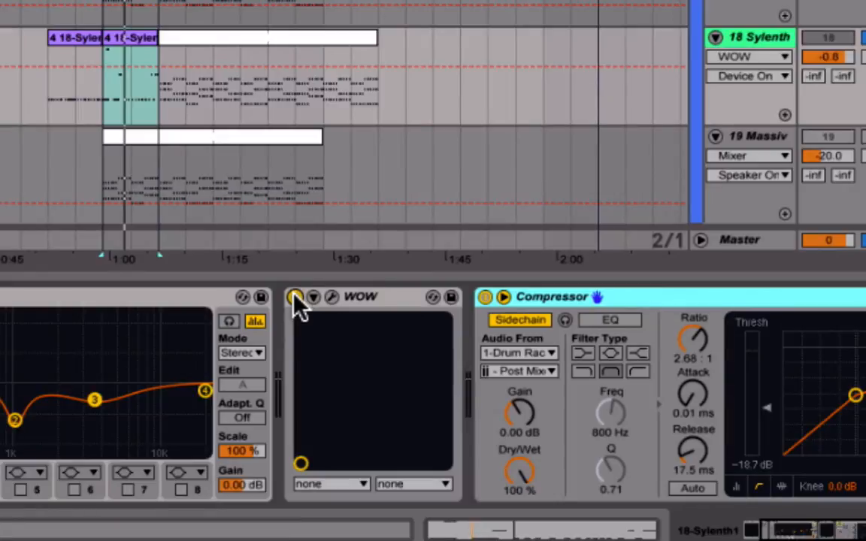
Step: Check the WOW plug-in's settings and the cutoff's modulation mixer, close the plug-in and deselect the clip on the 18 Sylenth track
{"action": "left_click", "coordinate": [332, 299]}
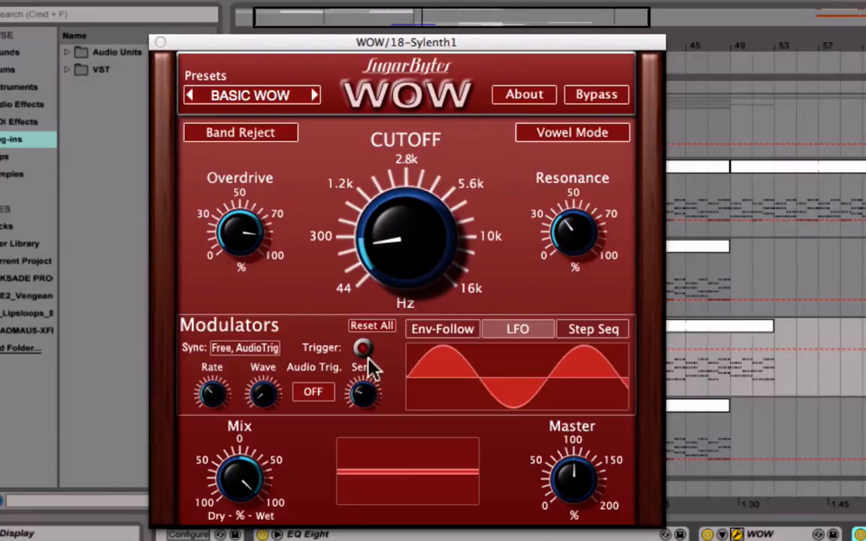
{"action": "right_click", "coordinate": [369, 260]}
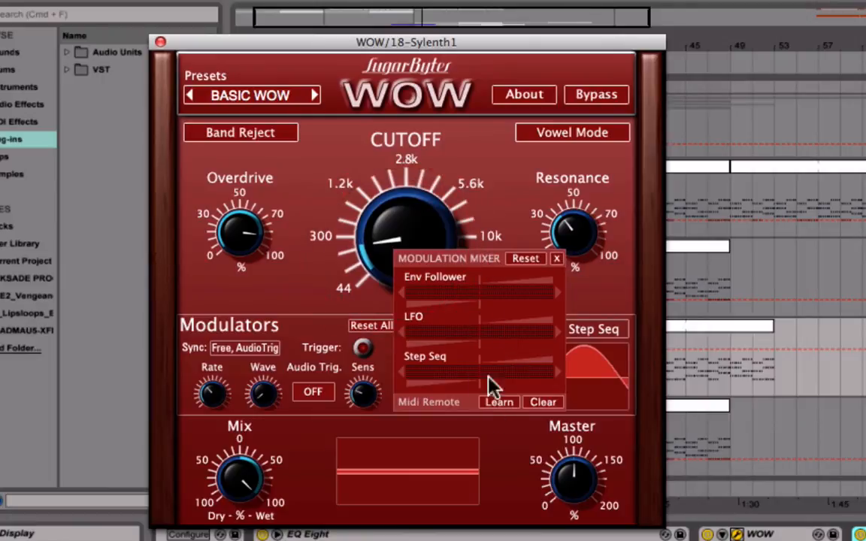
{"action": "left_click", "coordinate": [500, 214]}
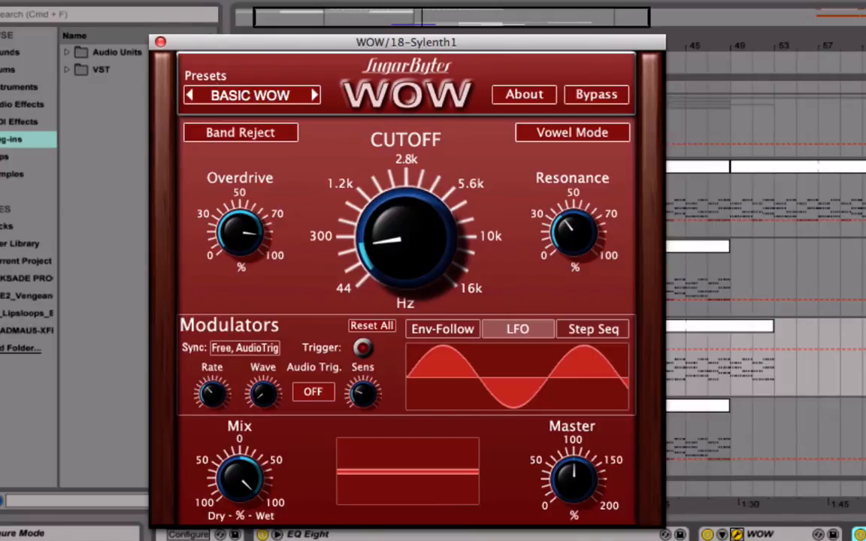
{"action": "left_click", "coordinate": [160, 42]}
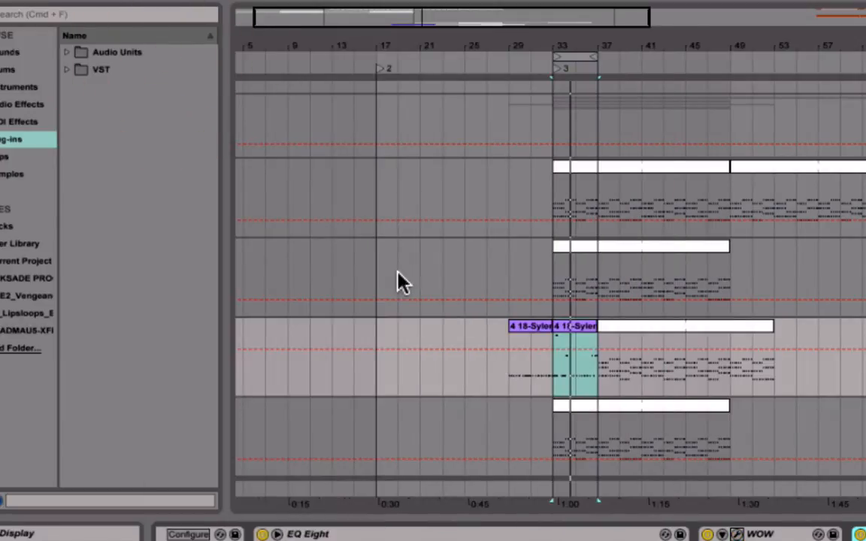
{"action": "left_click", "coordinate": [494, 345]}
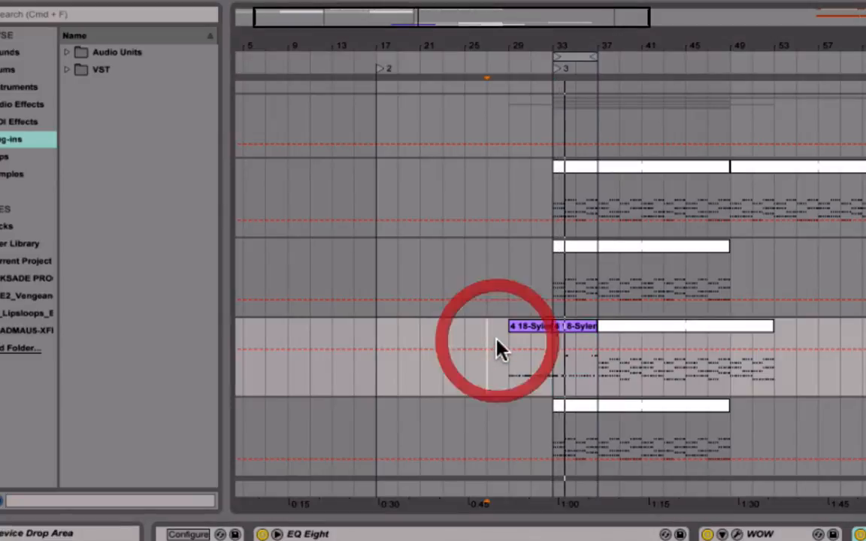